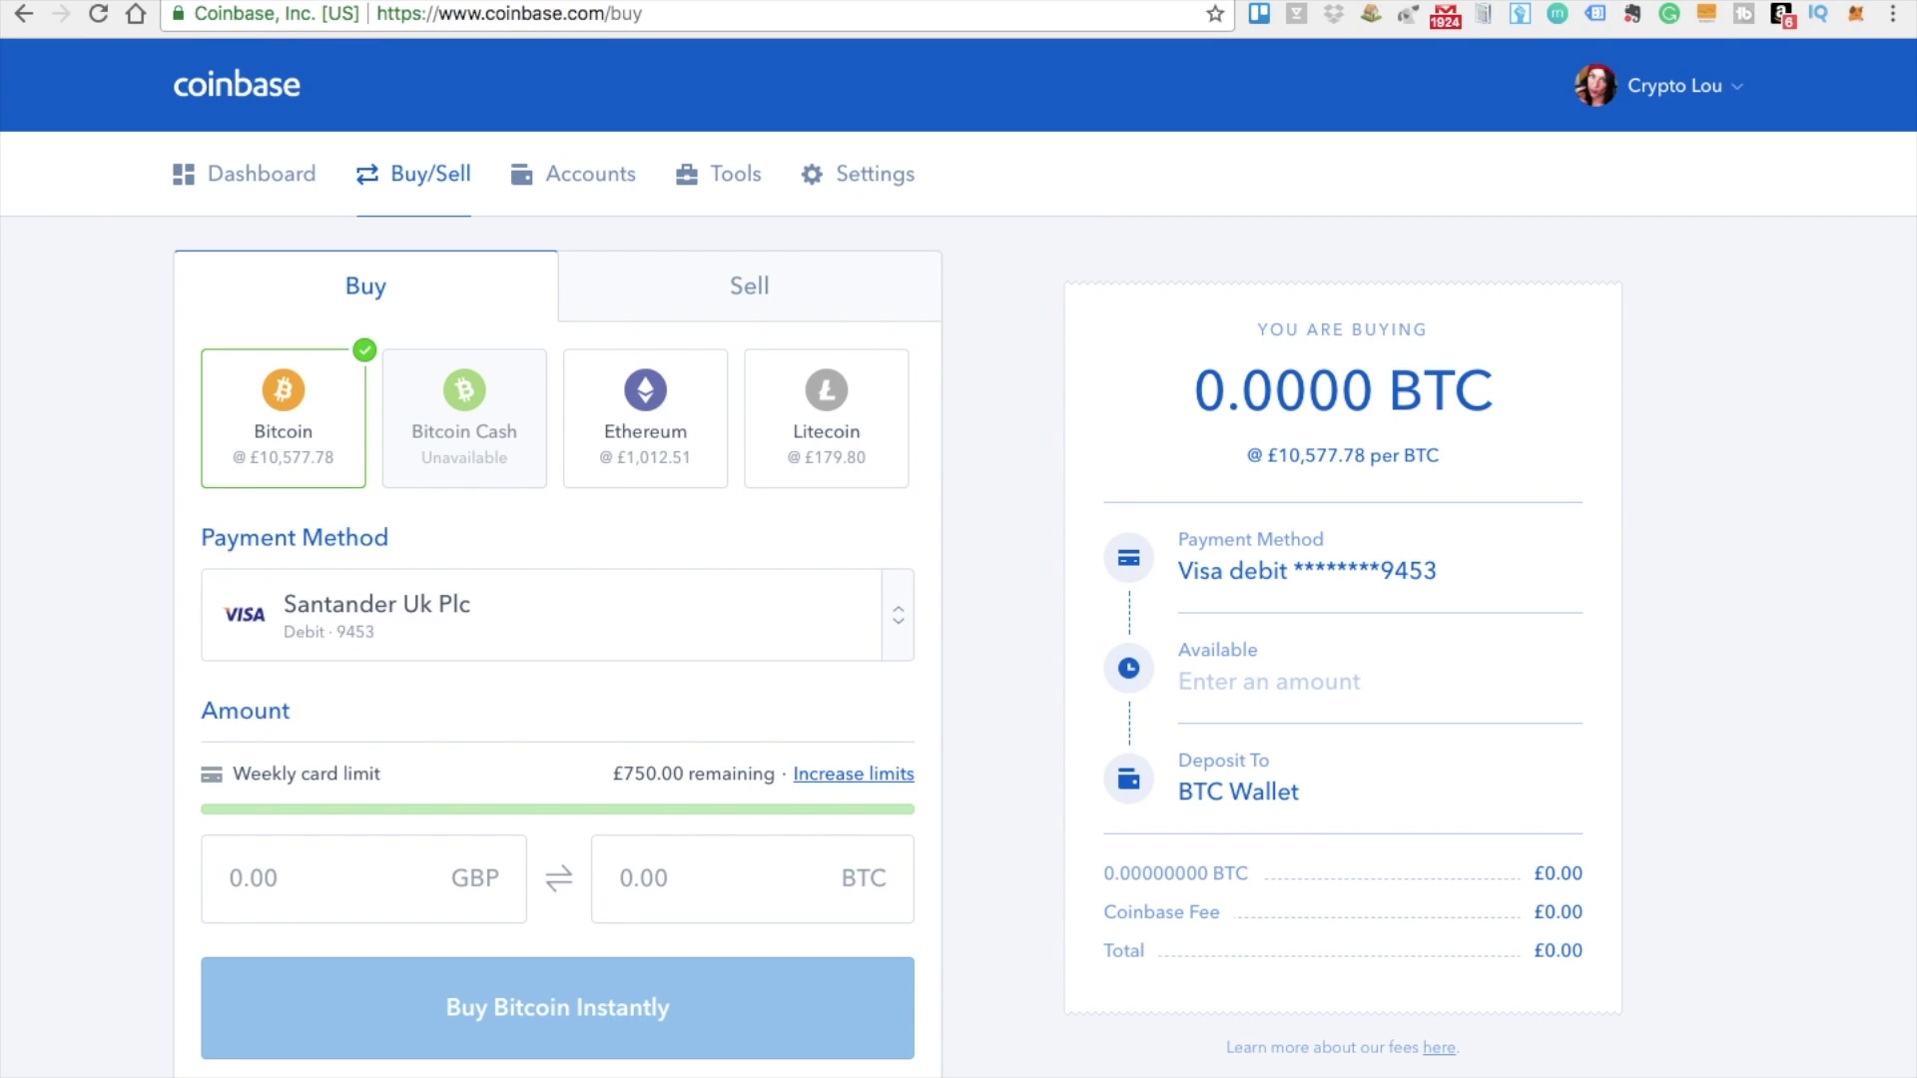
Set the Bitcoin purchase amount to 500 GBP on the buy page.
left_click(395, 20)
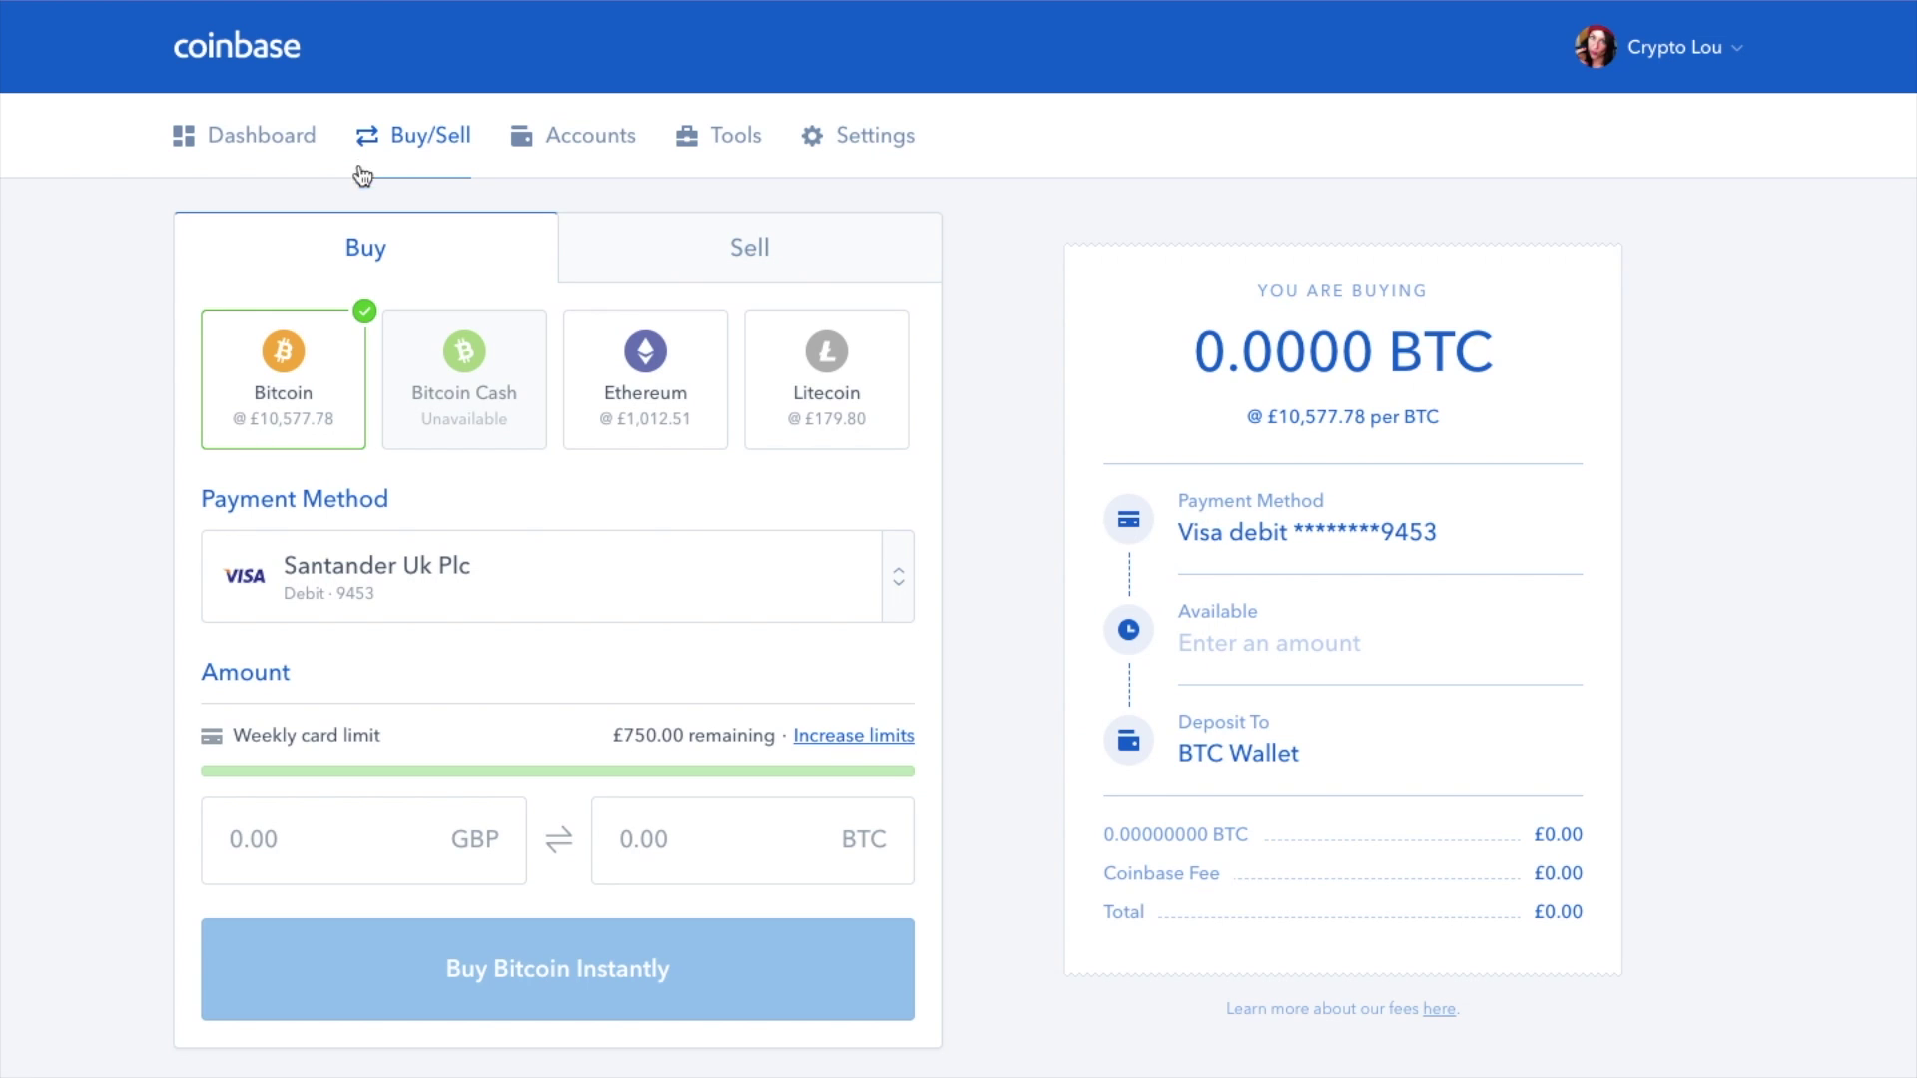
left_click(330, 825)
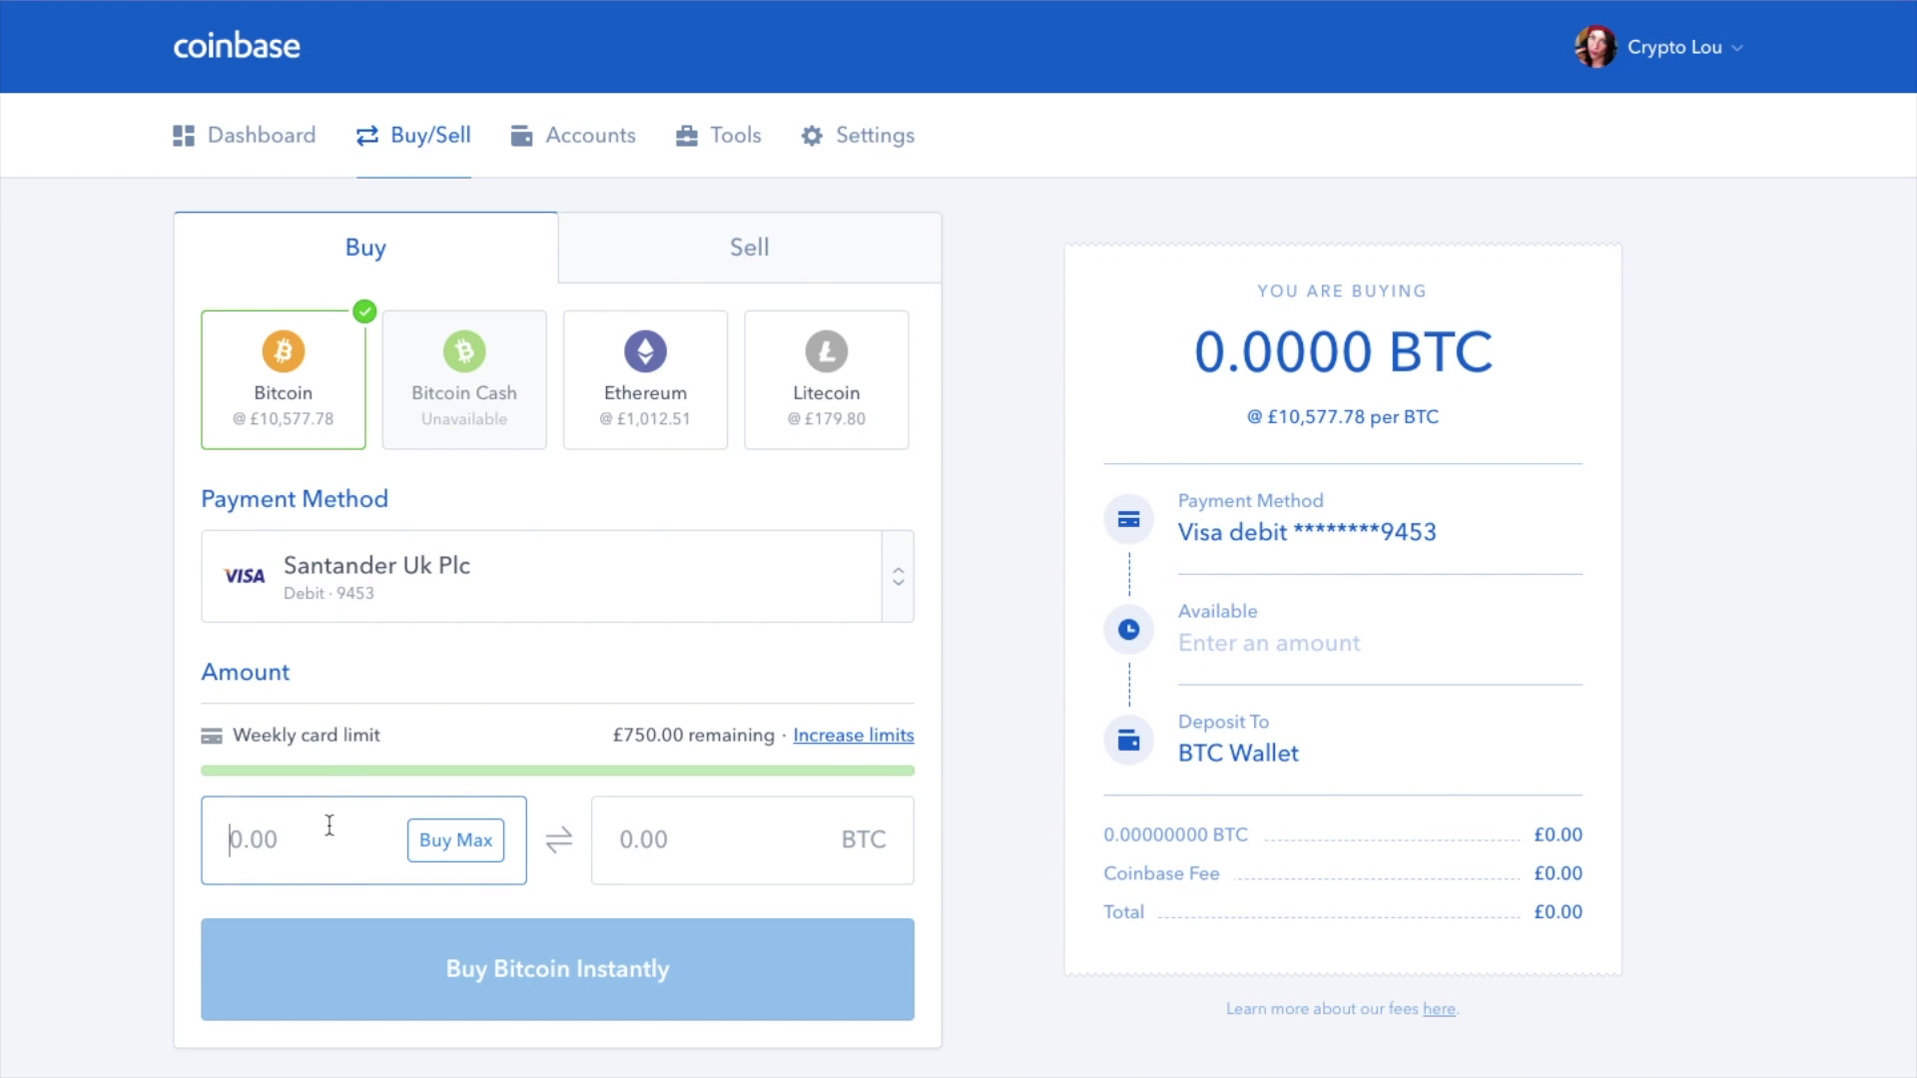
type("500")
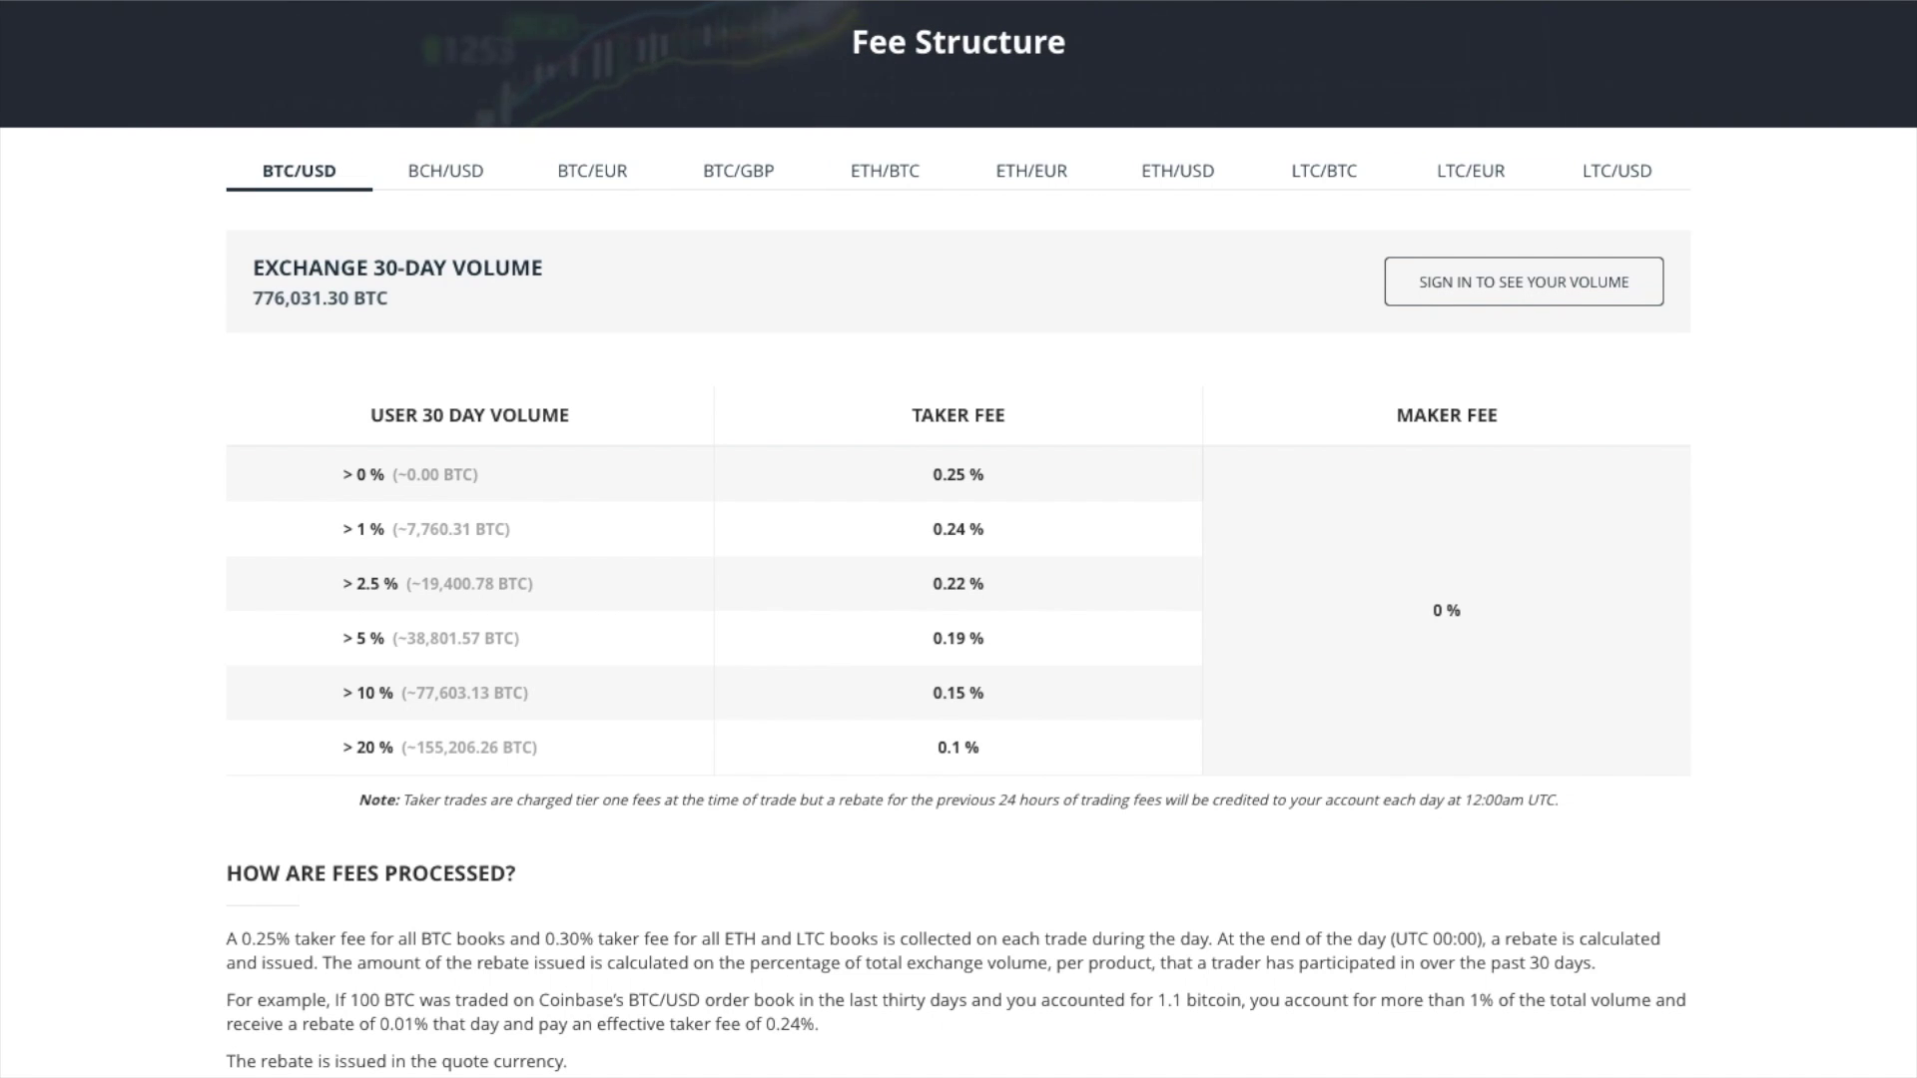
Read the GDAX fee structure and maker versus taker explanation, and view the fee tables for ETH/BTC and ETH/EUR.
scroll(820, 320, "down", 8)
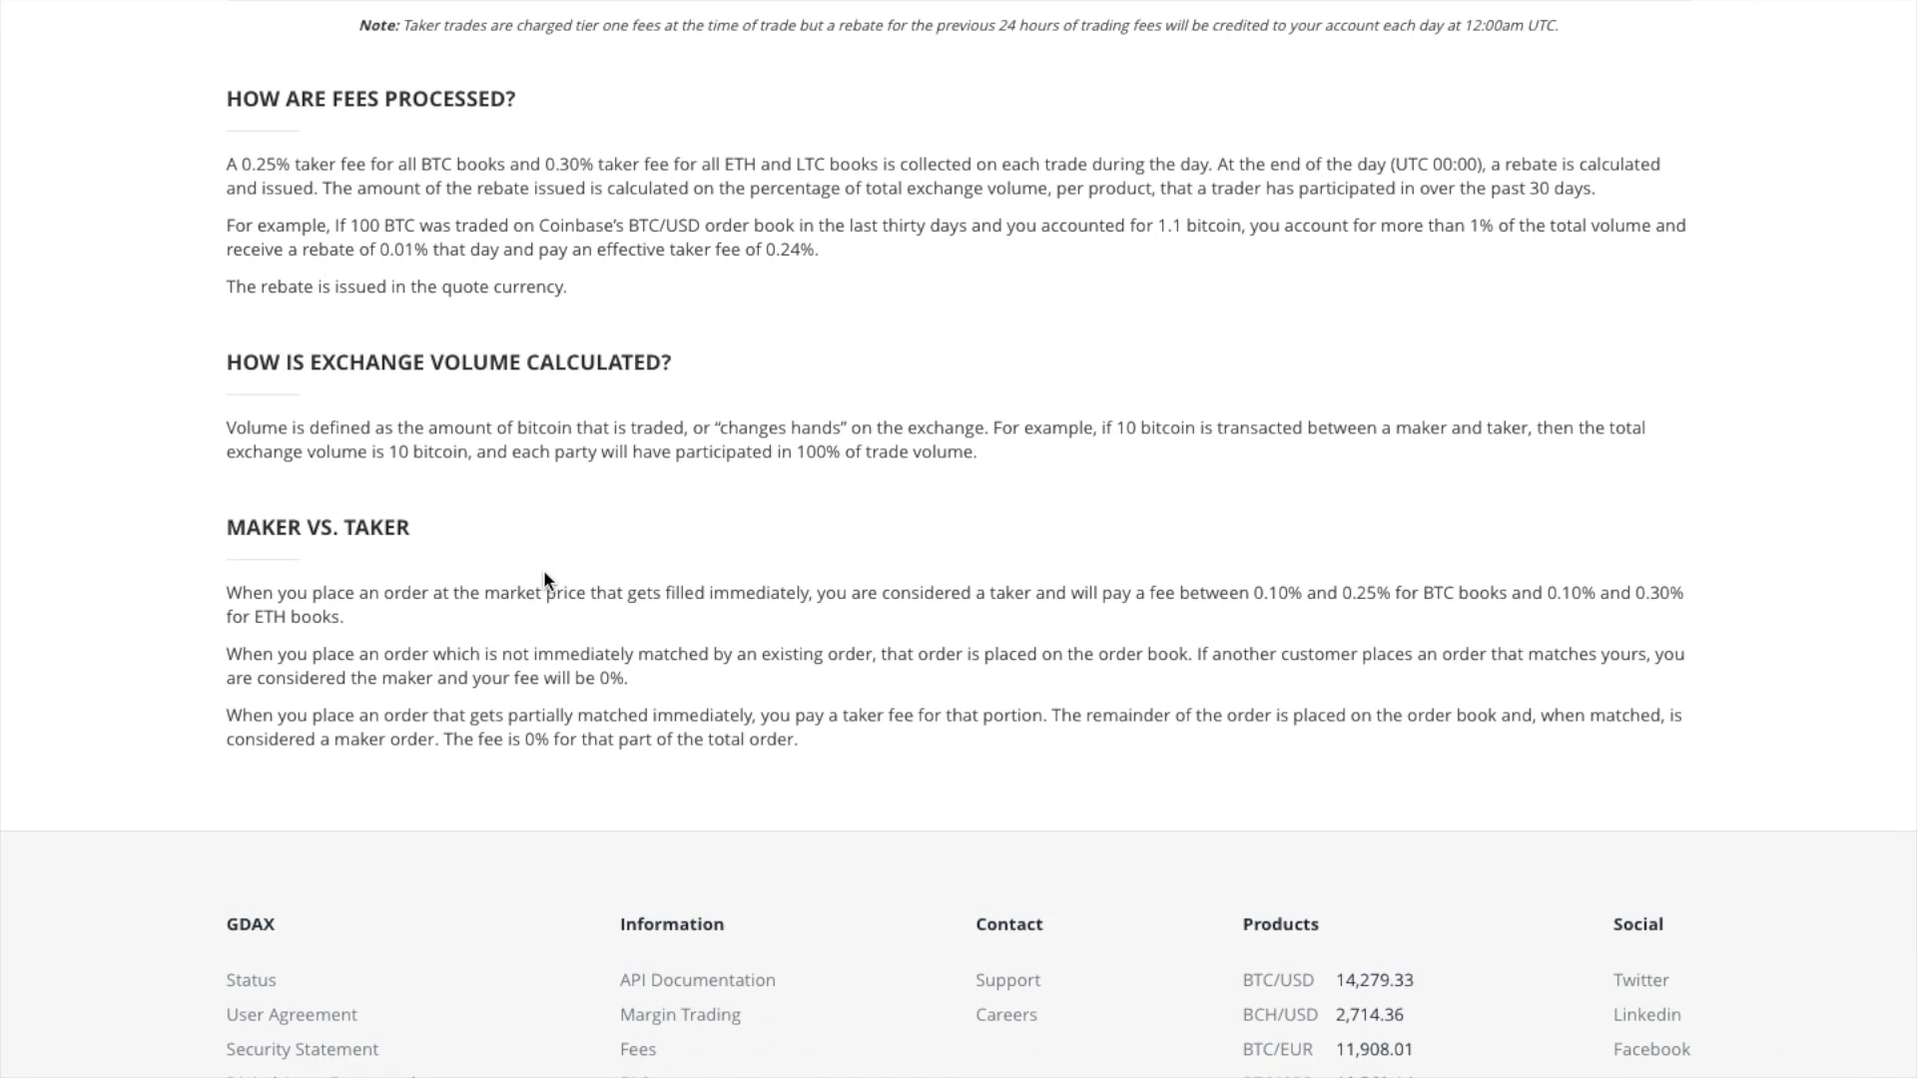
scroll(544, 577, "up", 9)
scroll(544, 574, "down", 1)
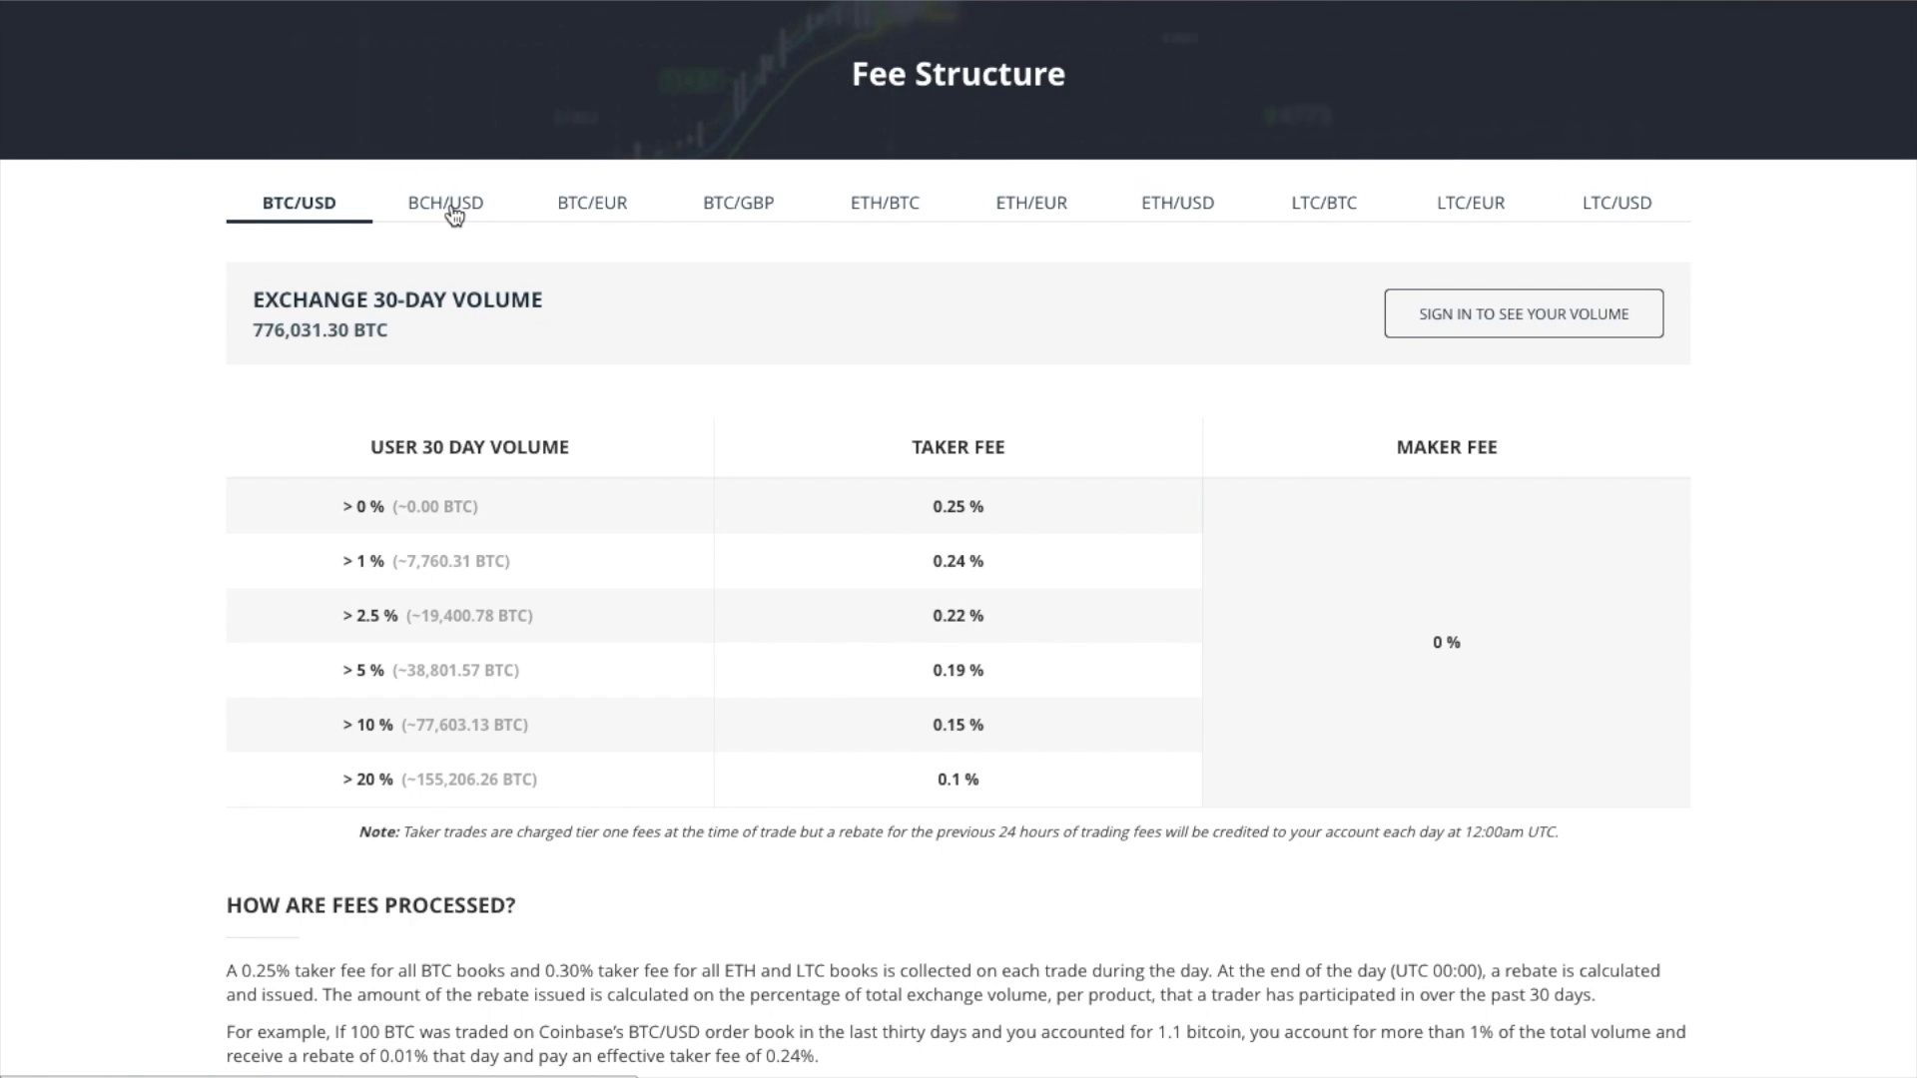
left_click(898, 202)
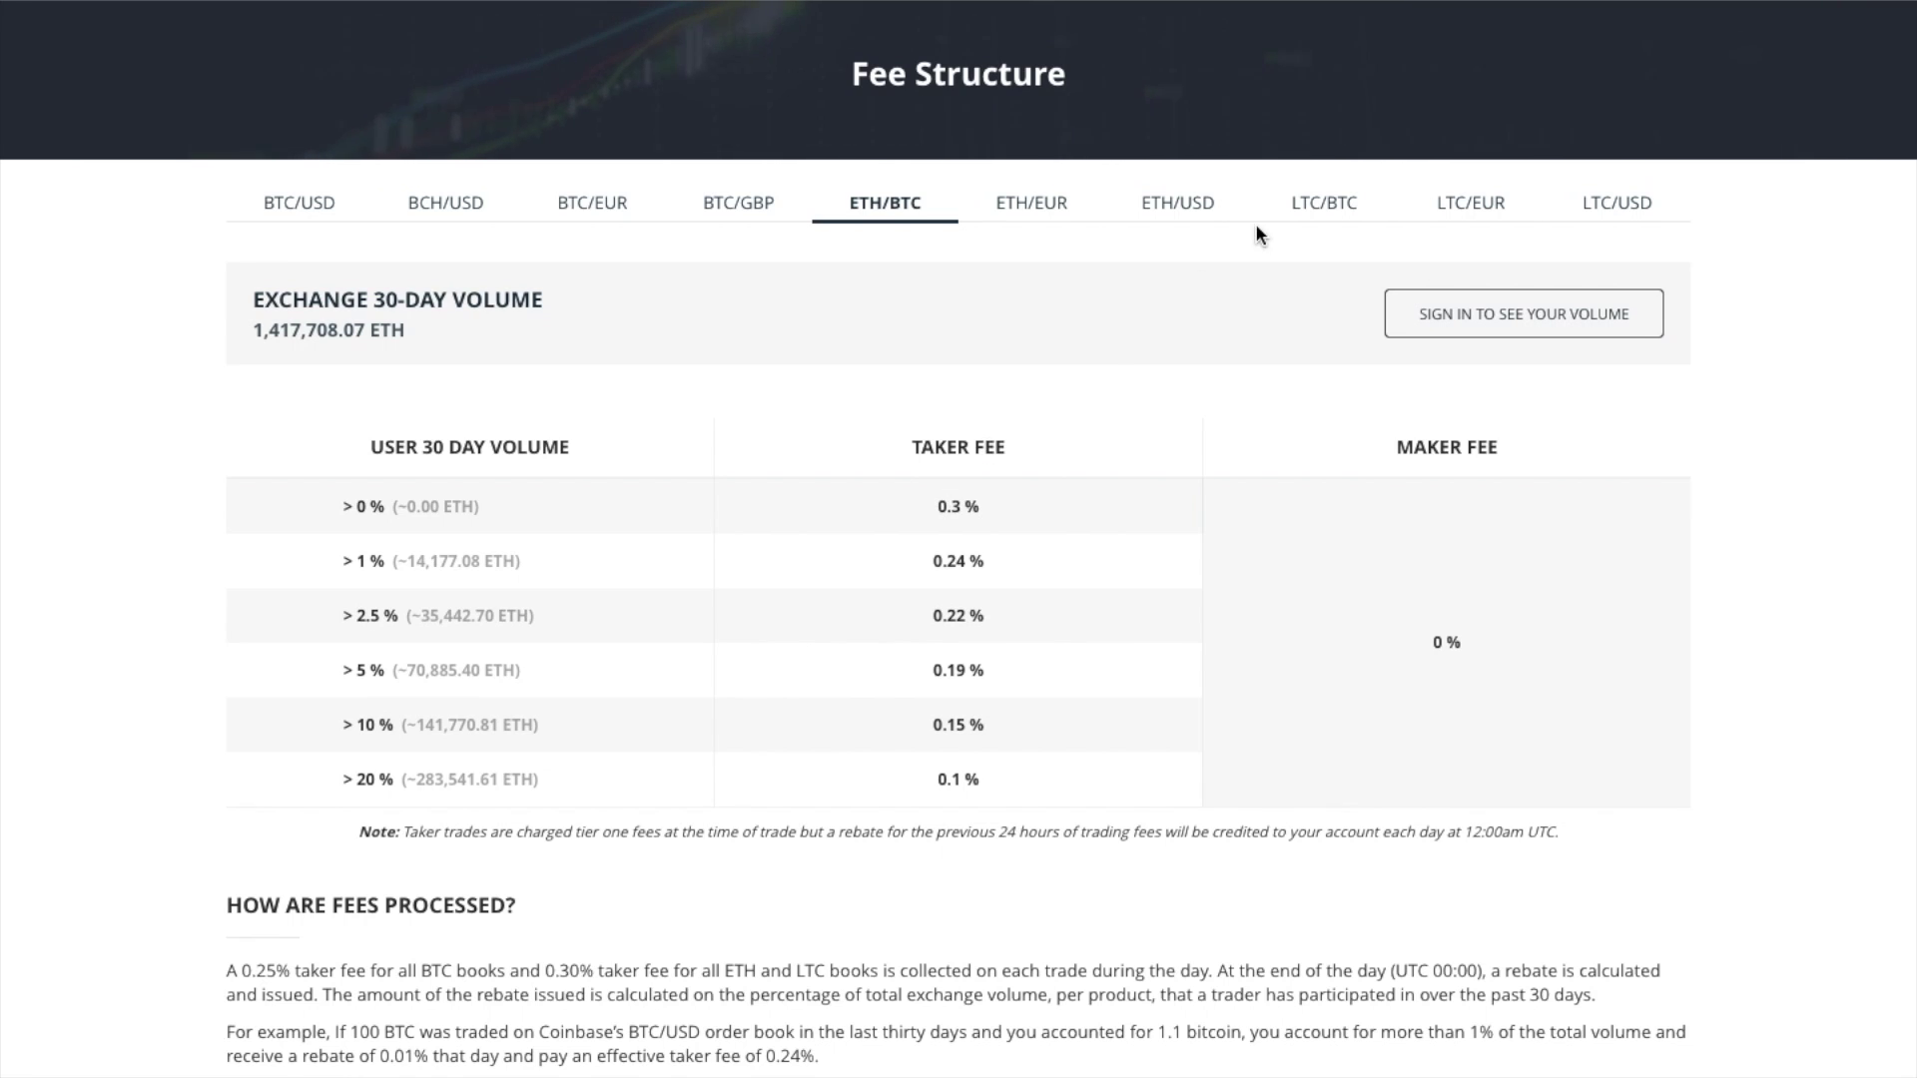
left_click(1050, 217)
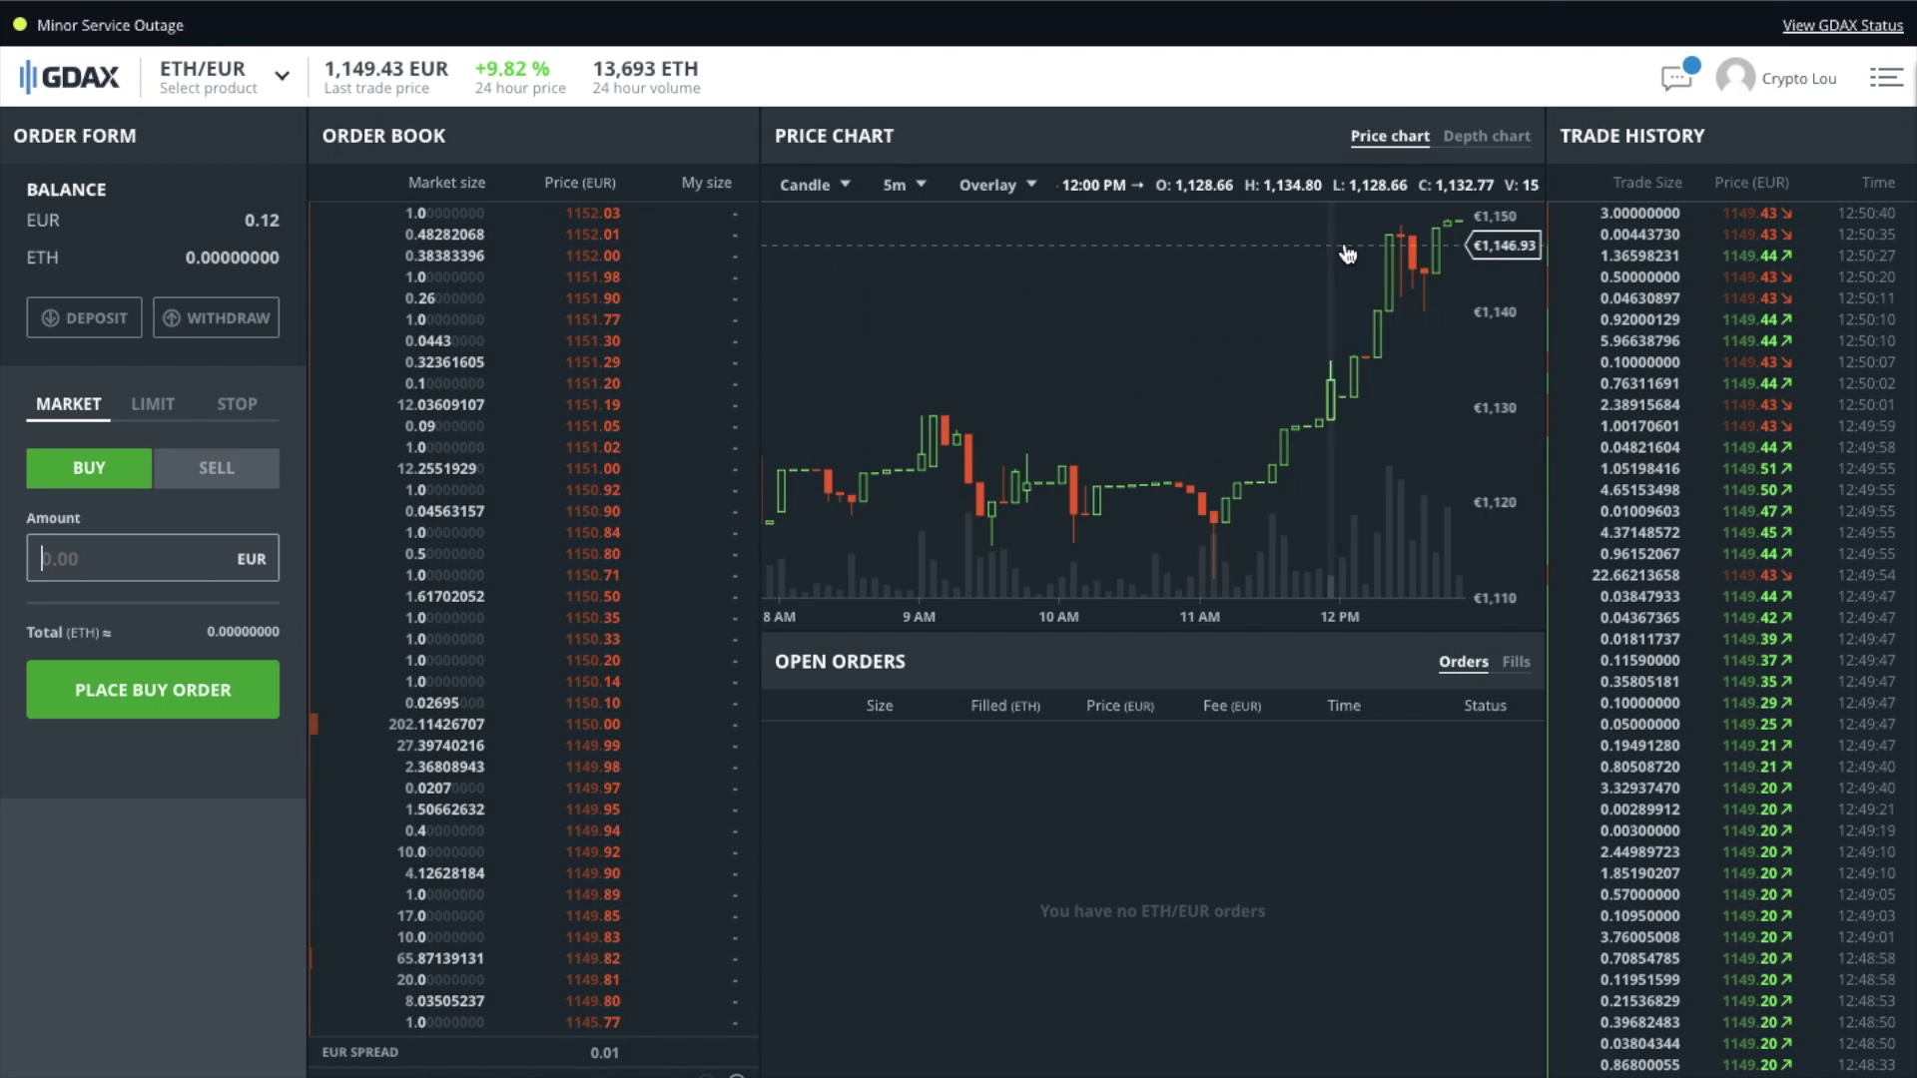
Set the ETH/EUR price chart interval to 6h, change it to 1d, and switch to the depth chart.
mouse_move(916, 189)
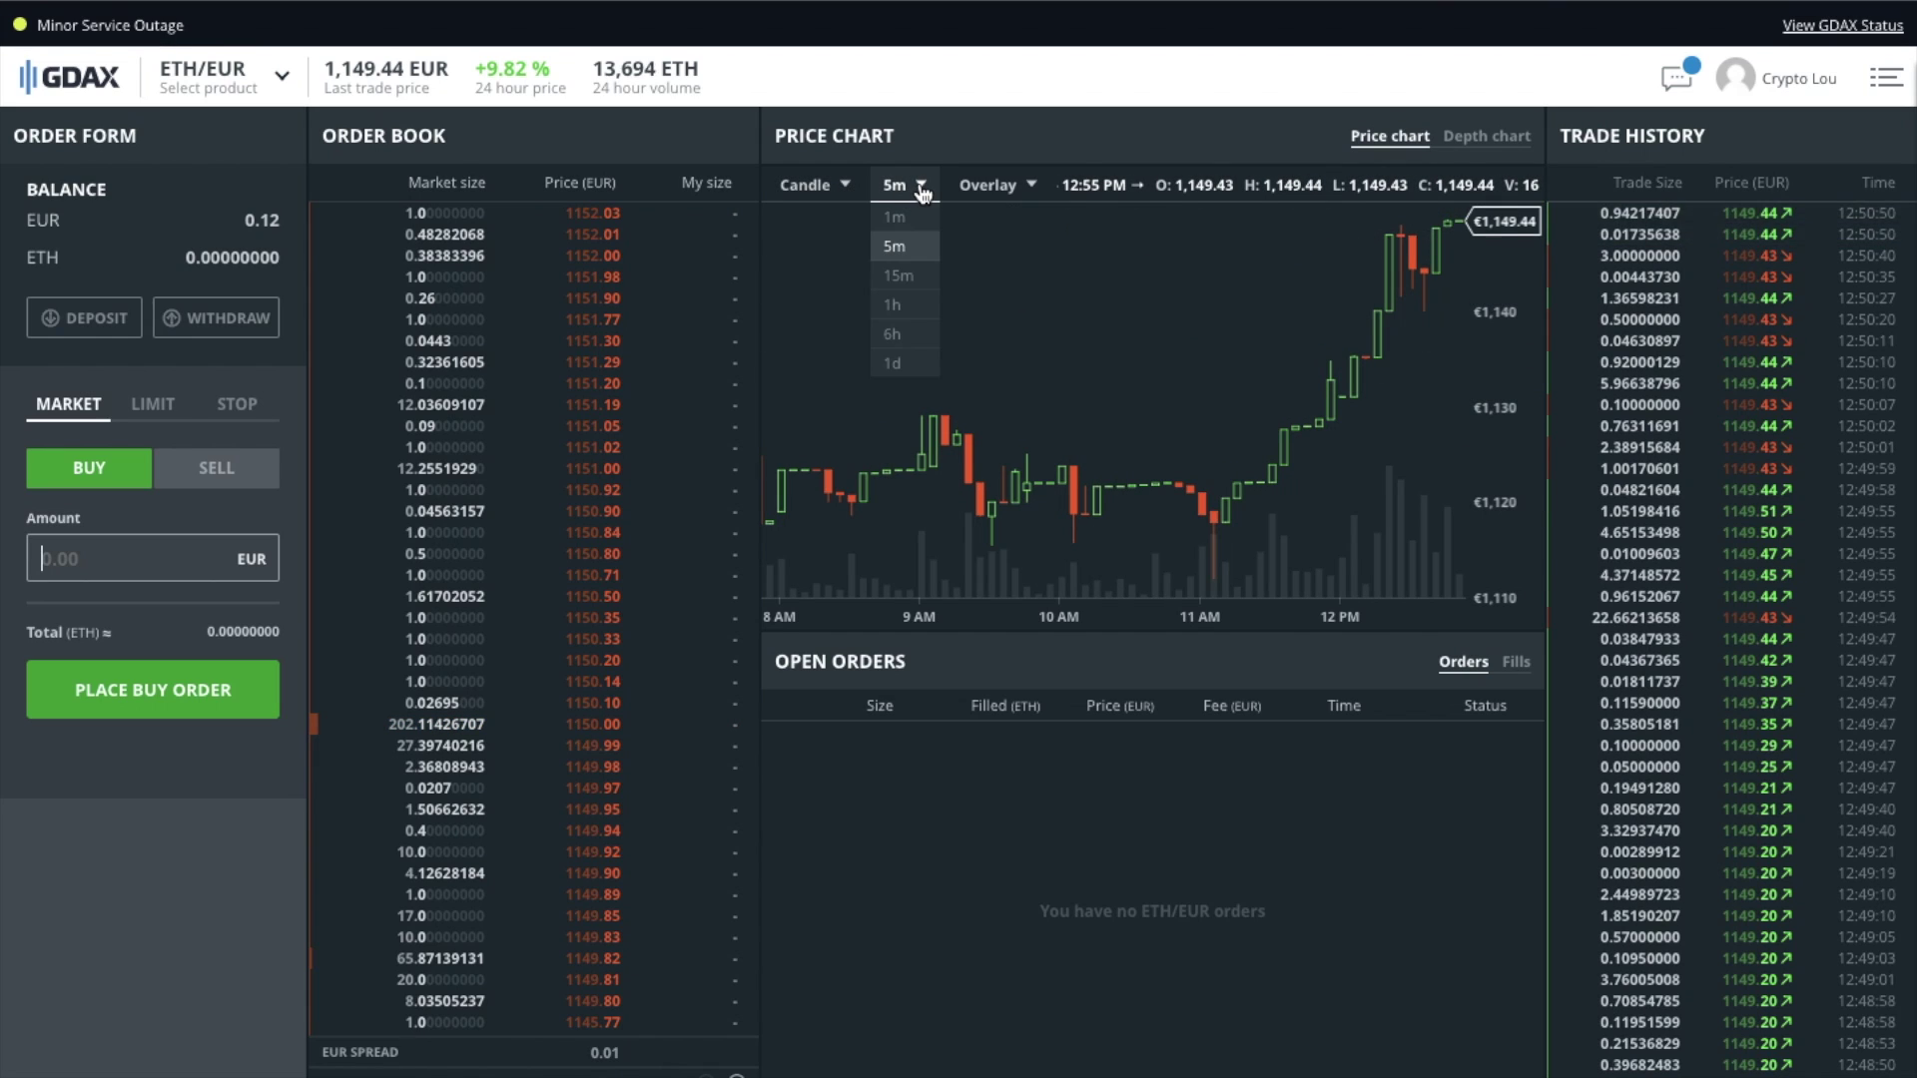
left_click(924, 345)
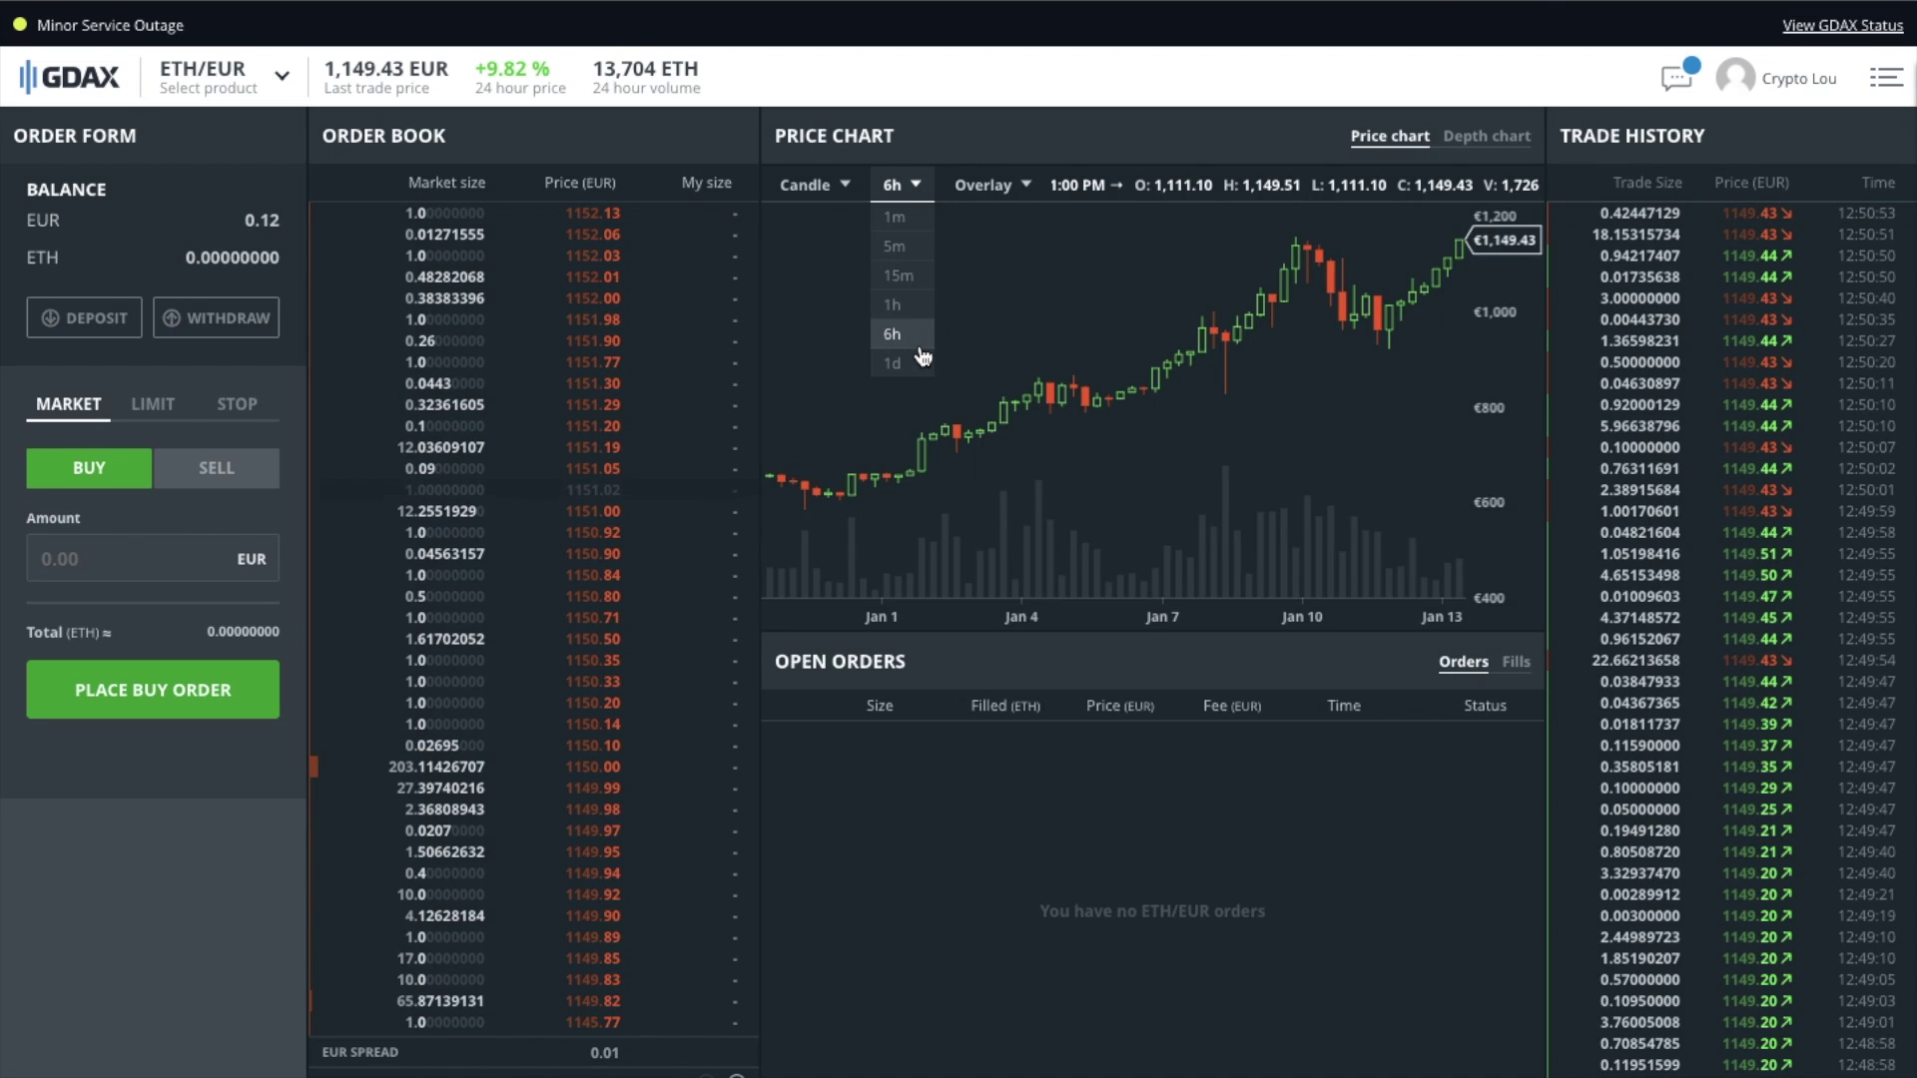
left_click(918, 366)
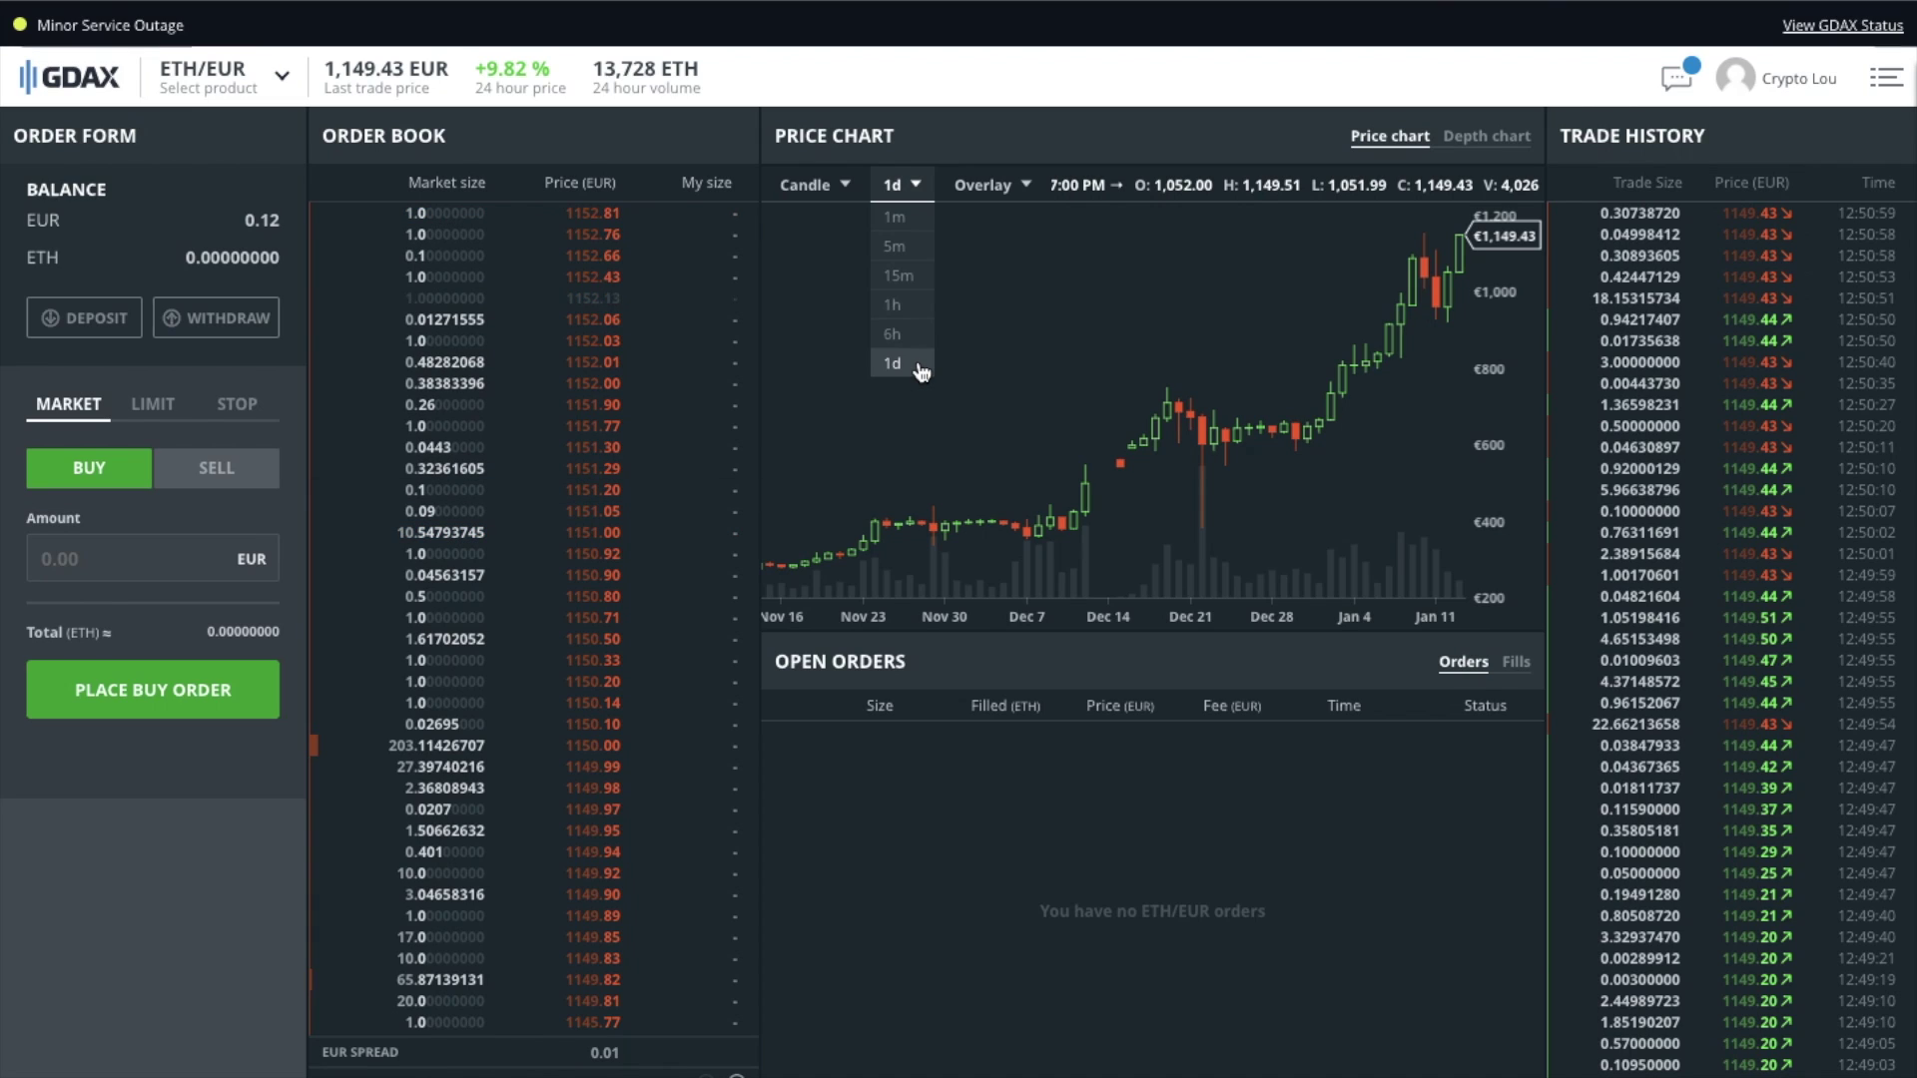
left_click(1503, 142)
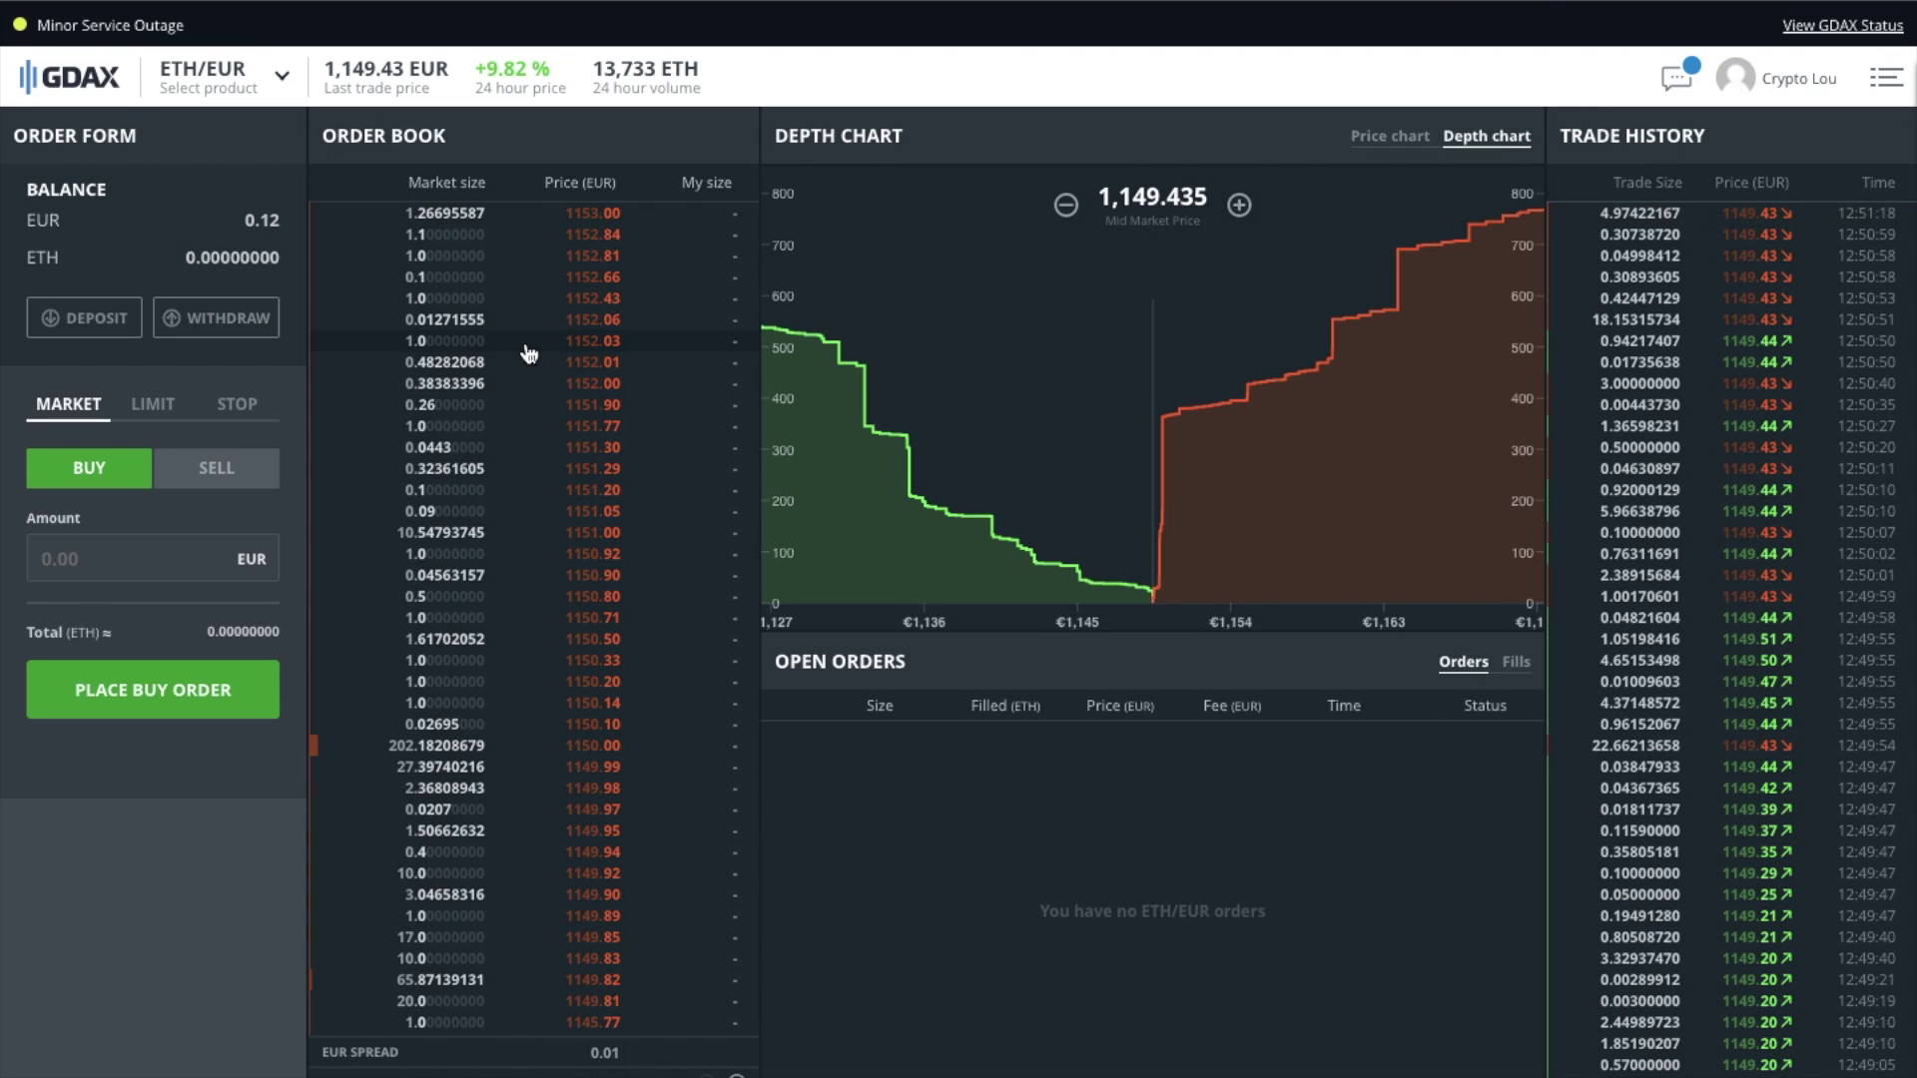
View the available trading pairs and examine the sell and buy orders in the ETH/EUR order book.
left_click(284, 95)
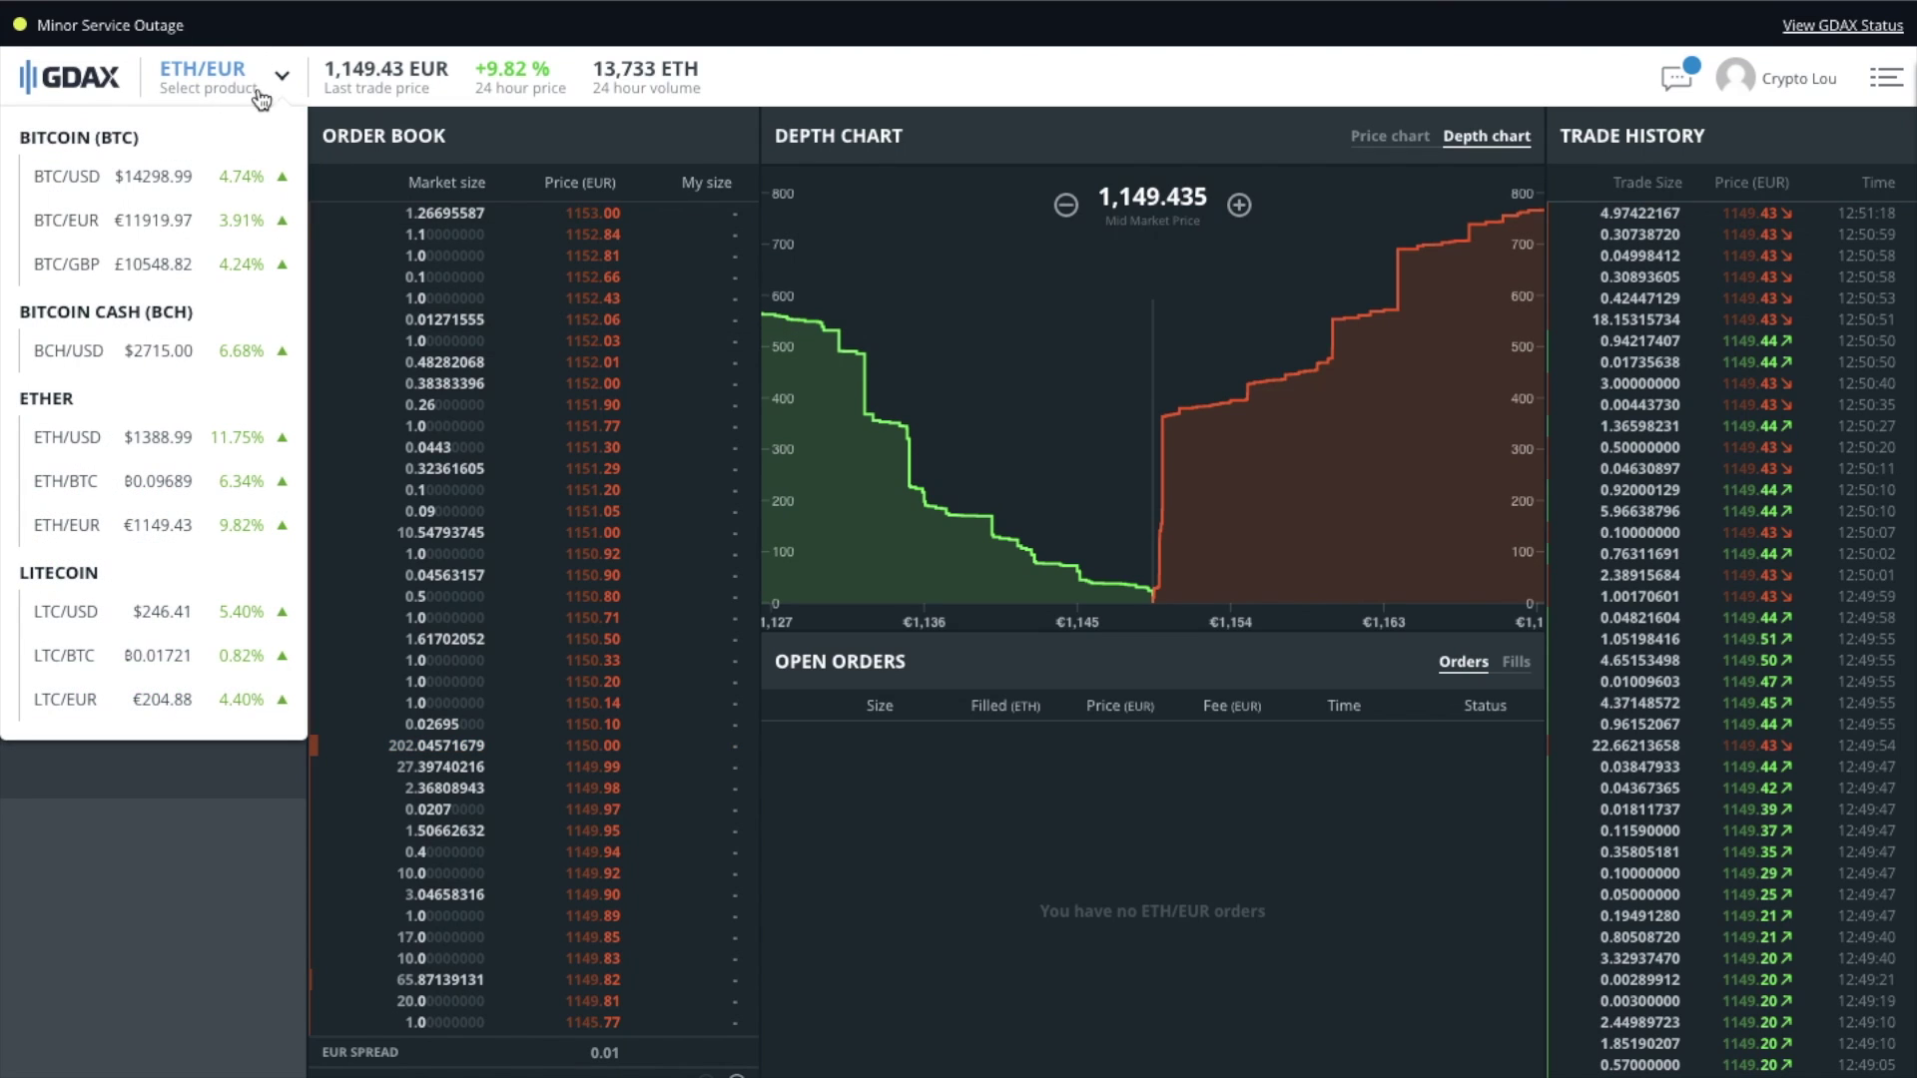
left_click(283, 95)
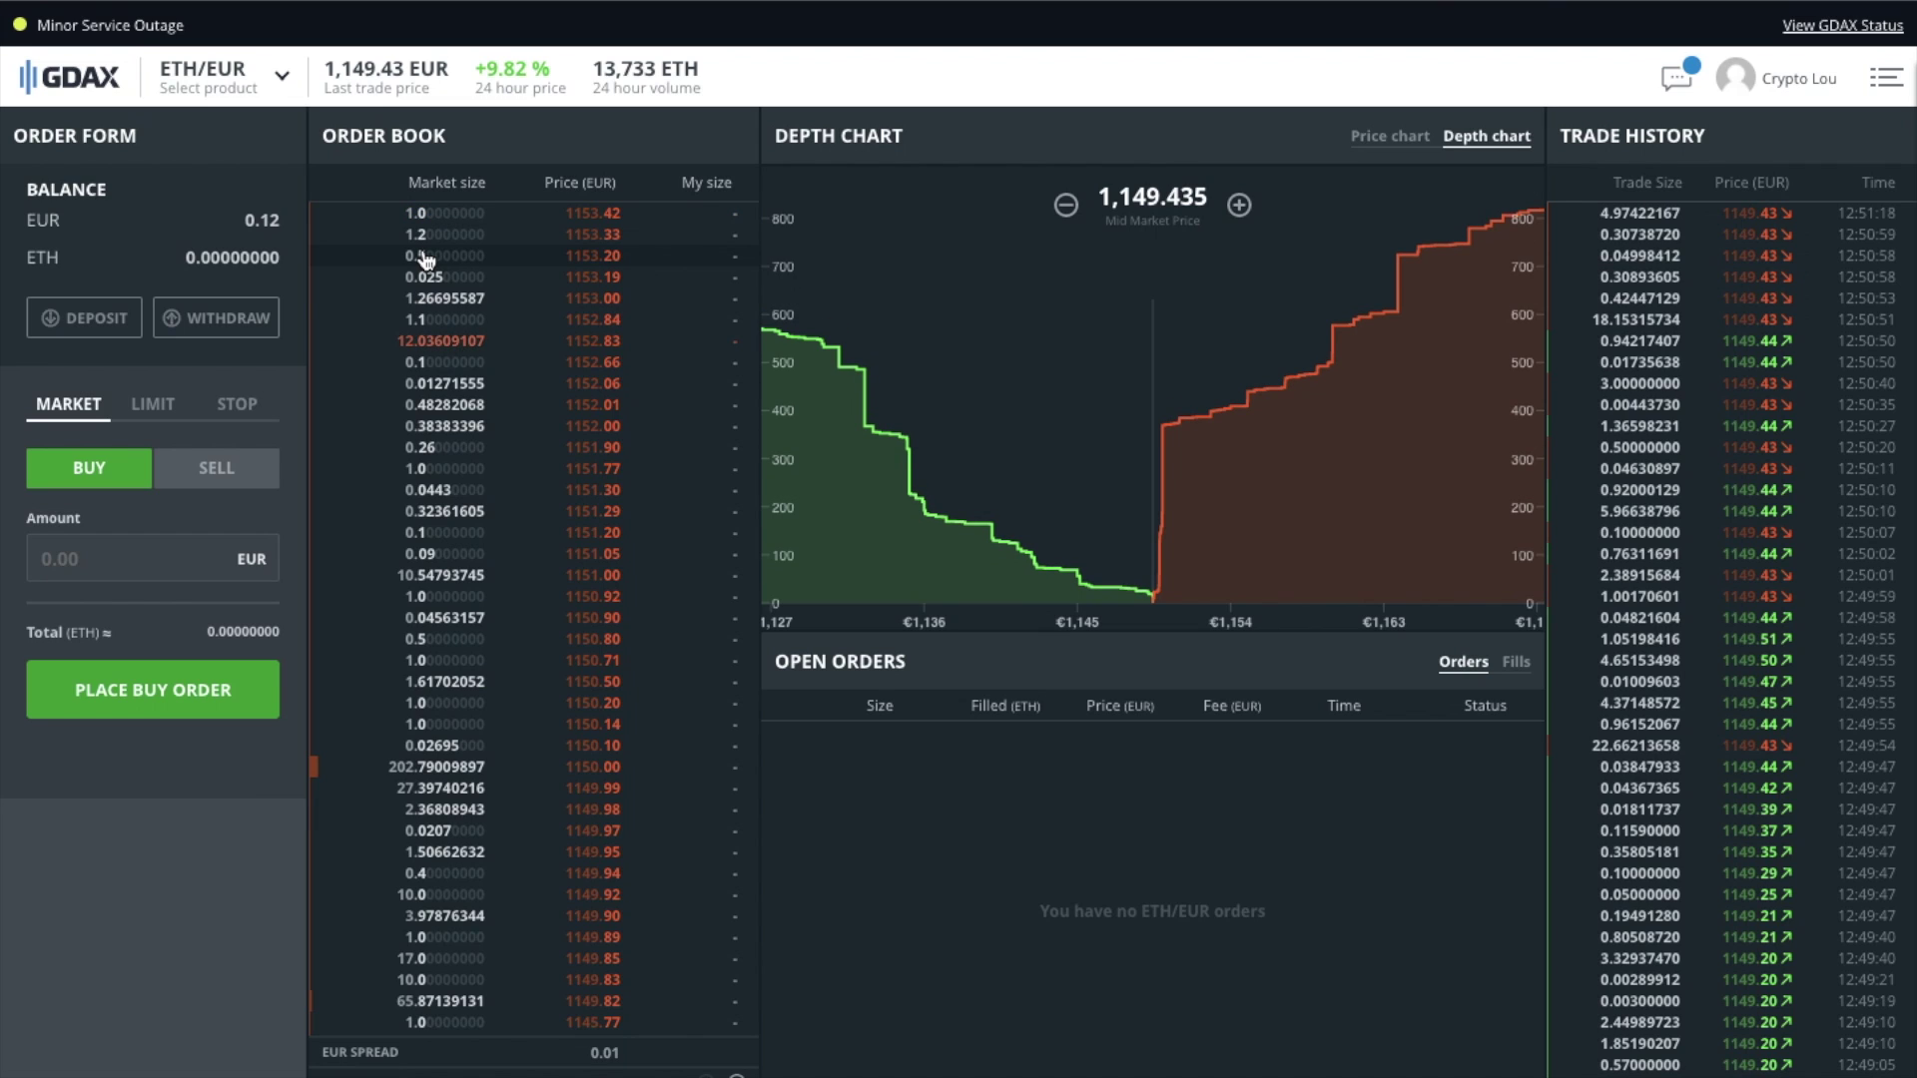
scroll(474, 593, "down", 6)
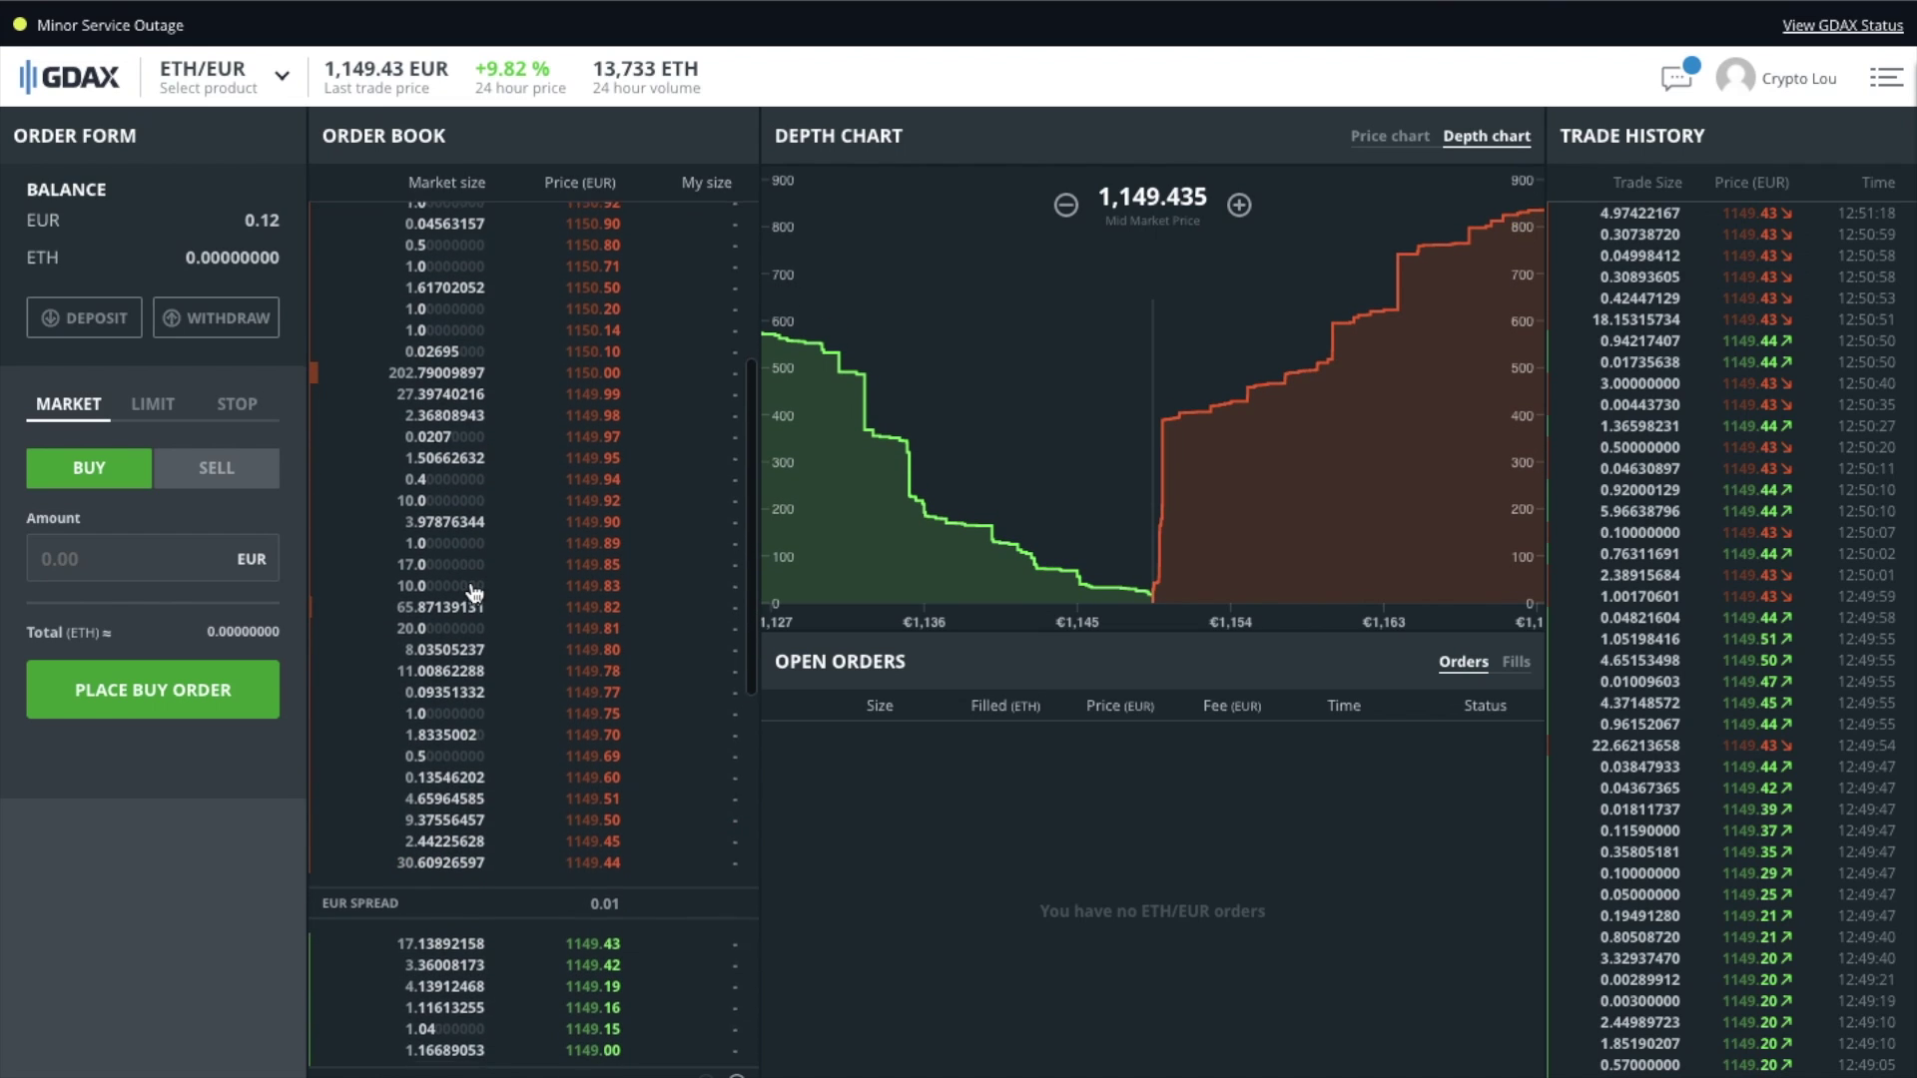
scroll(473, 593, "down", 1)
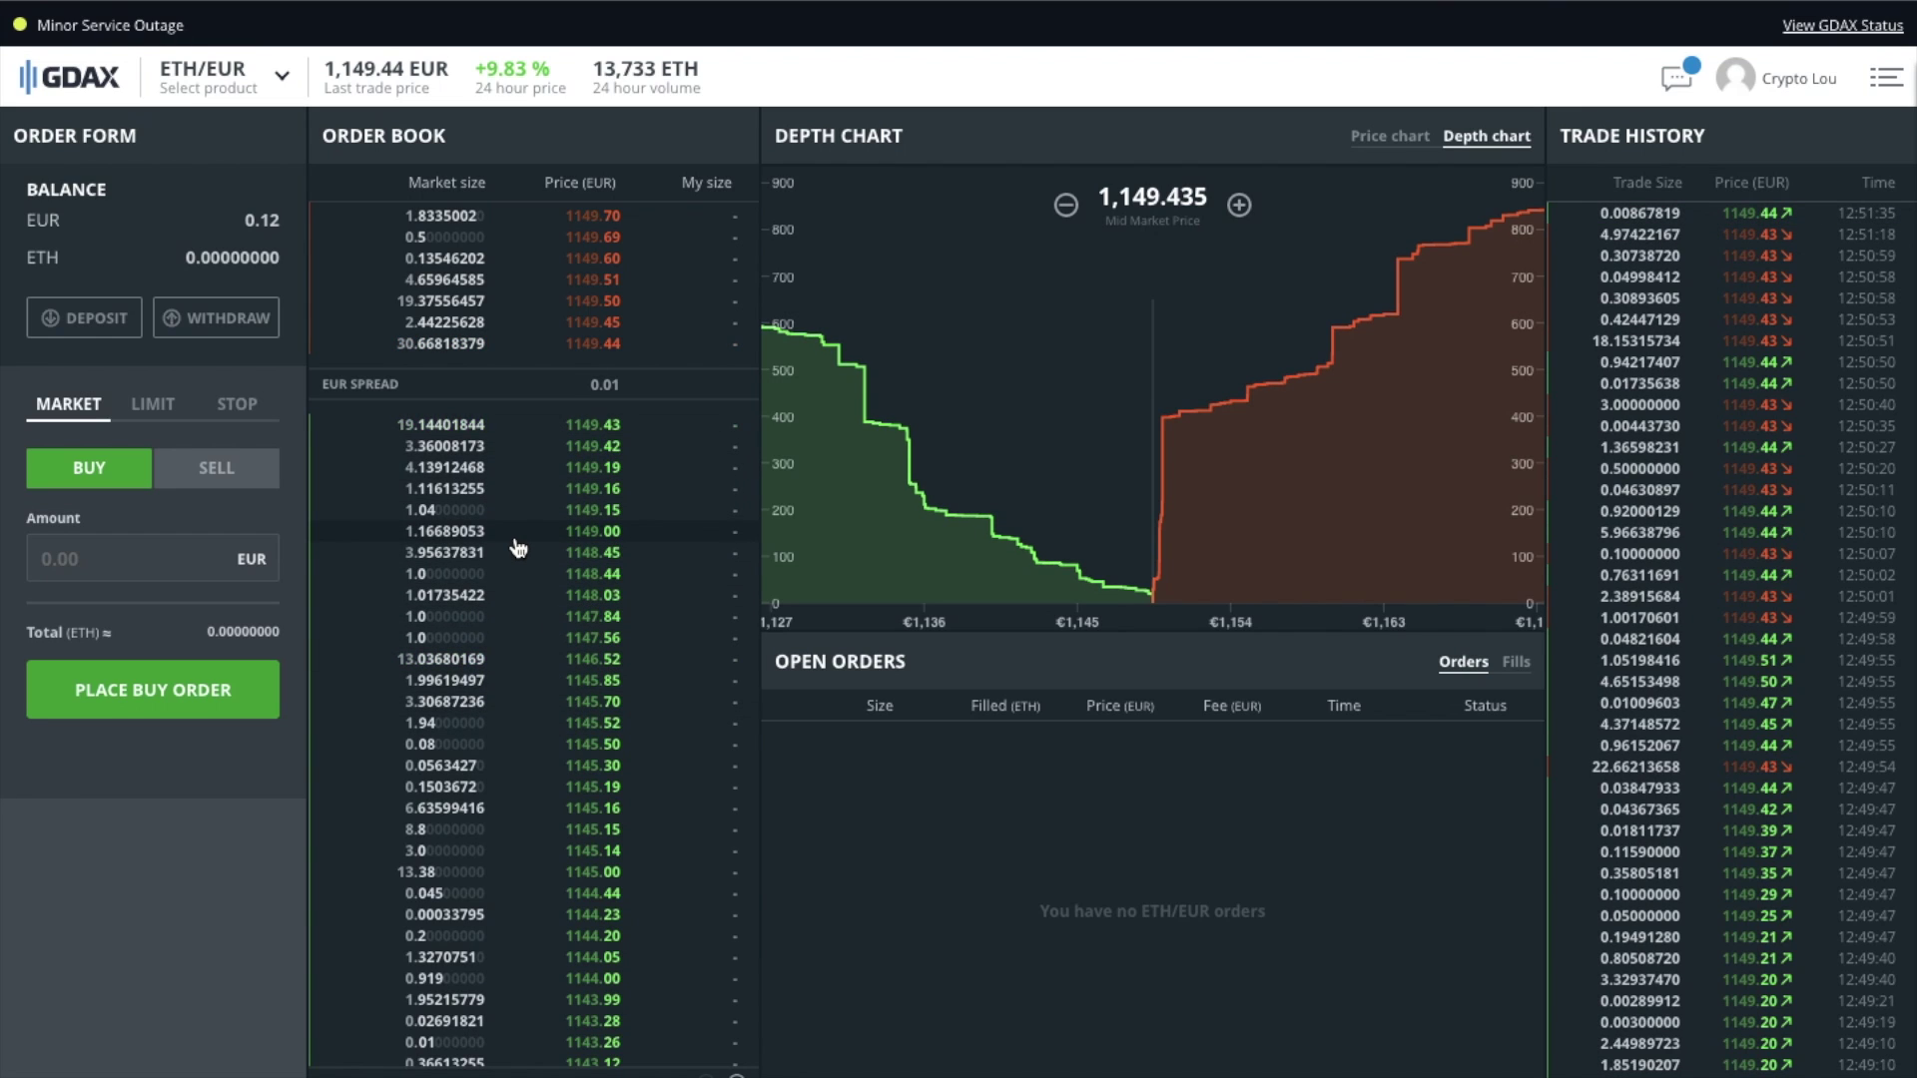
mouse_move(1060, 493)
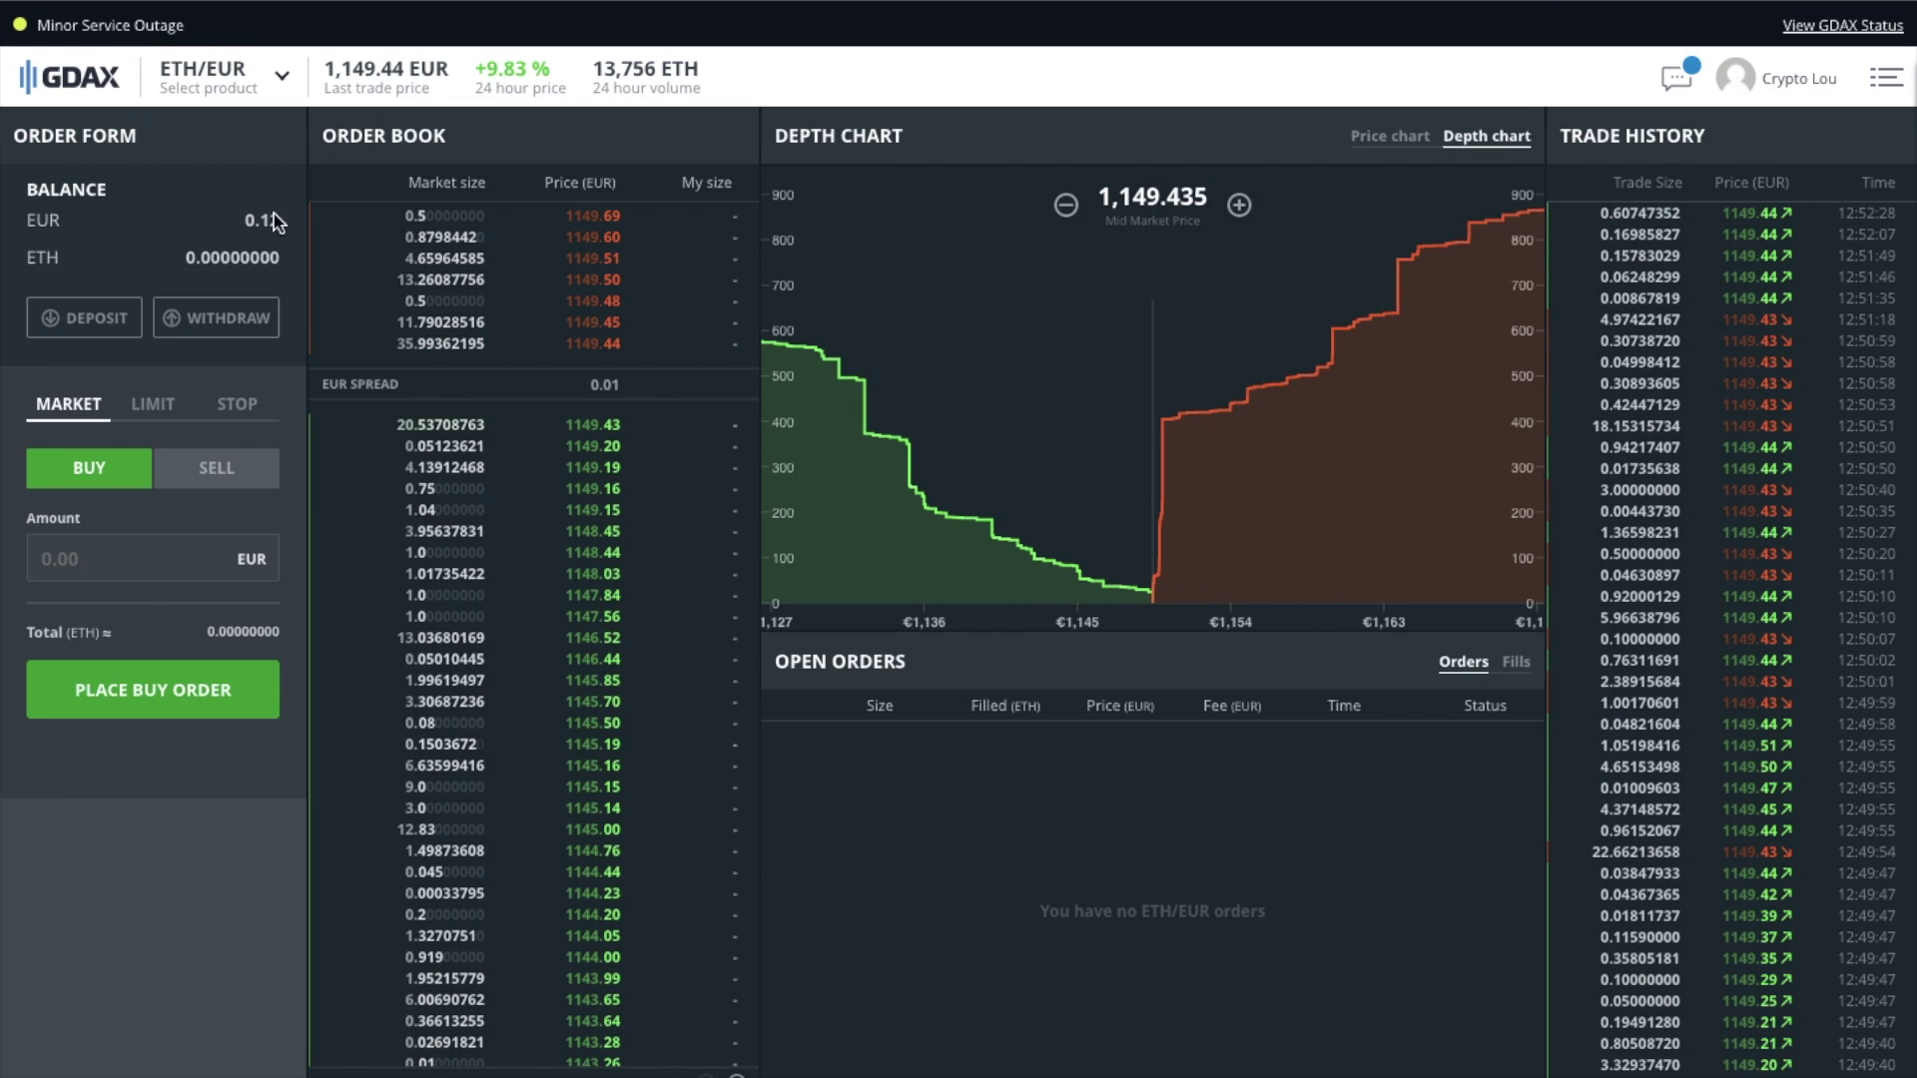
Review the deposit options for SEPA, Coinbase Account and ETH Address.
left_click(102, 317)
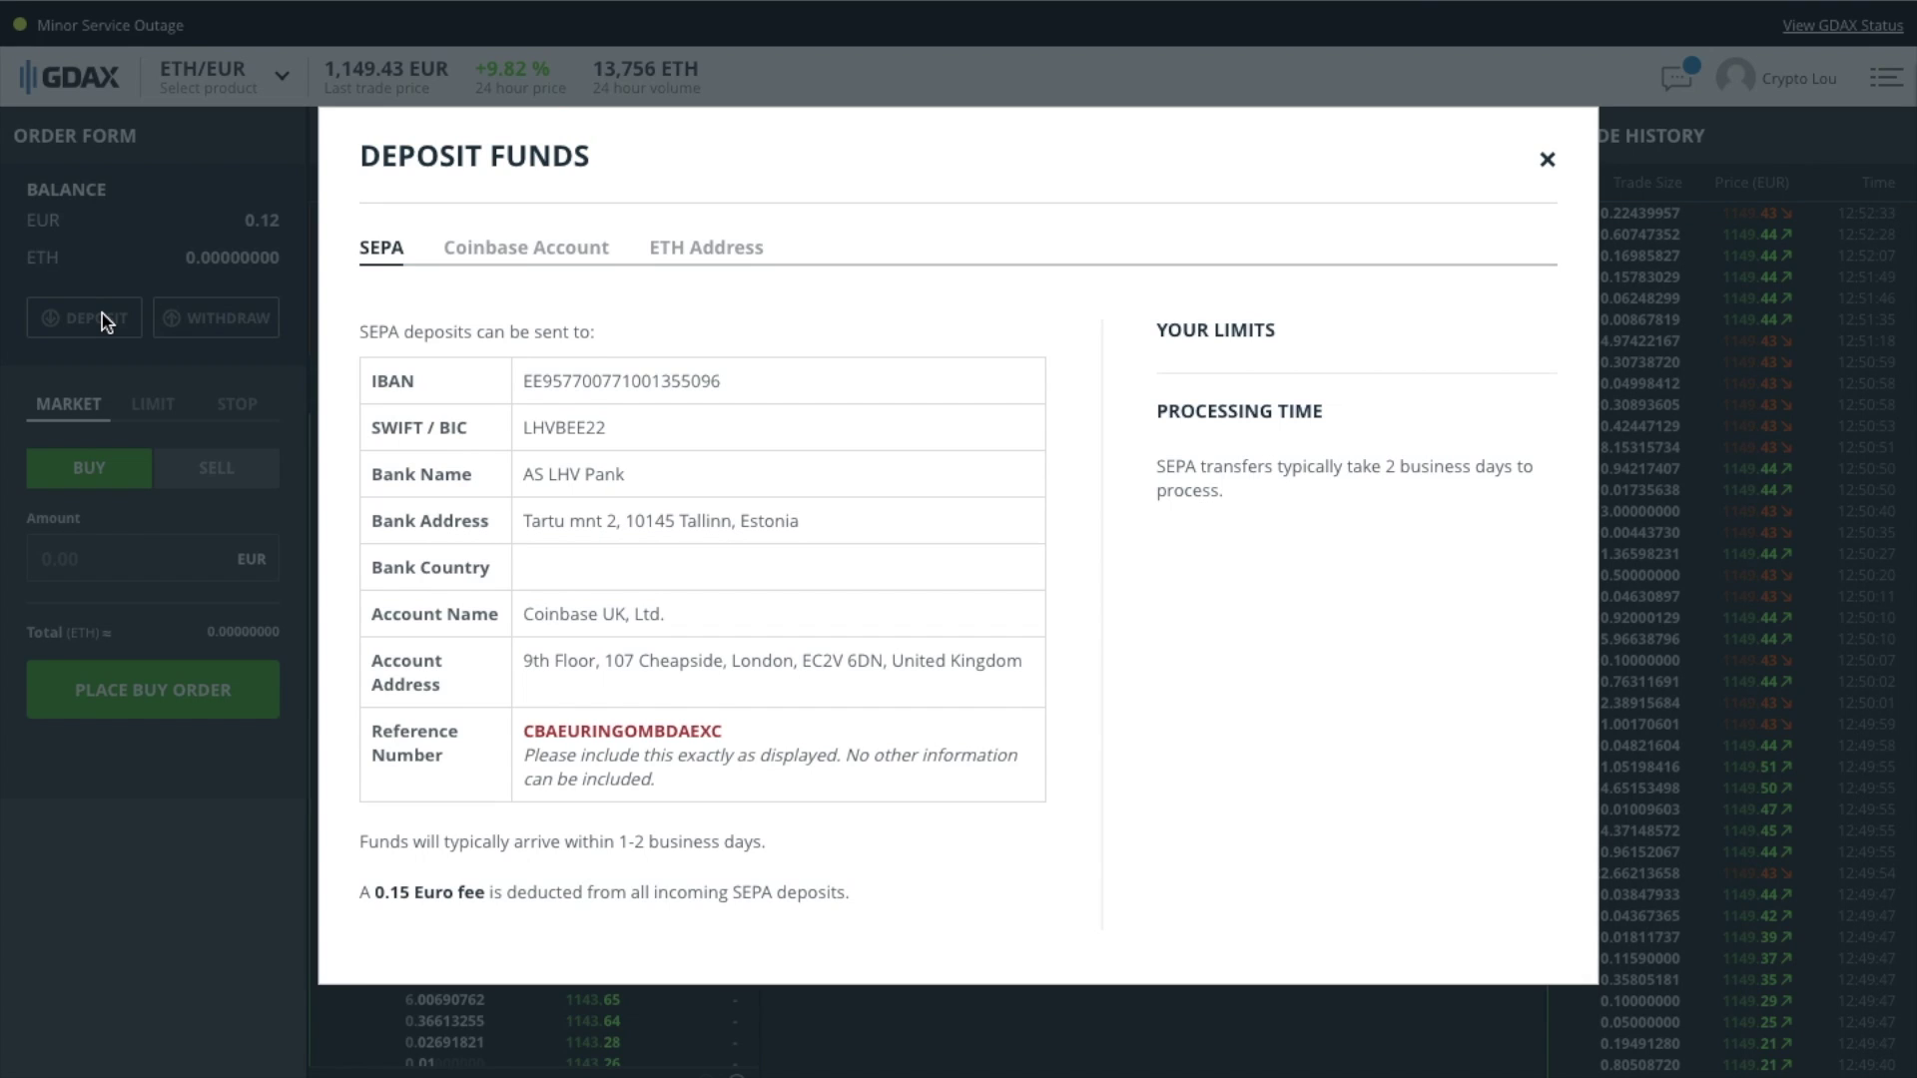
left_click(562, 257)
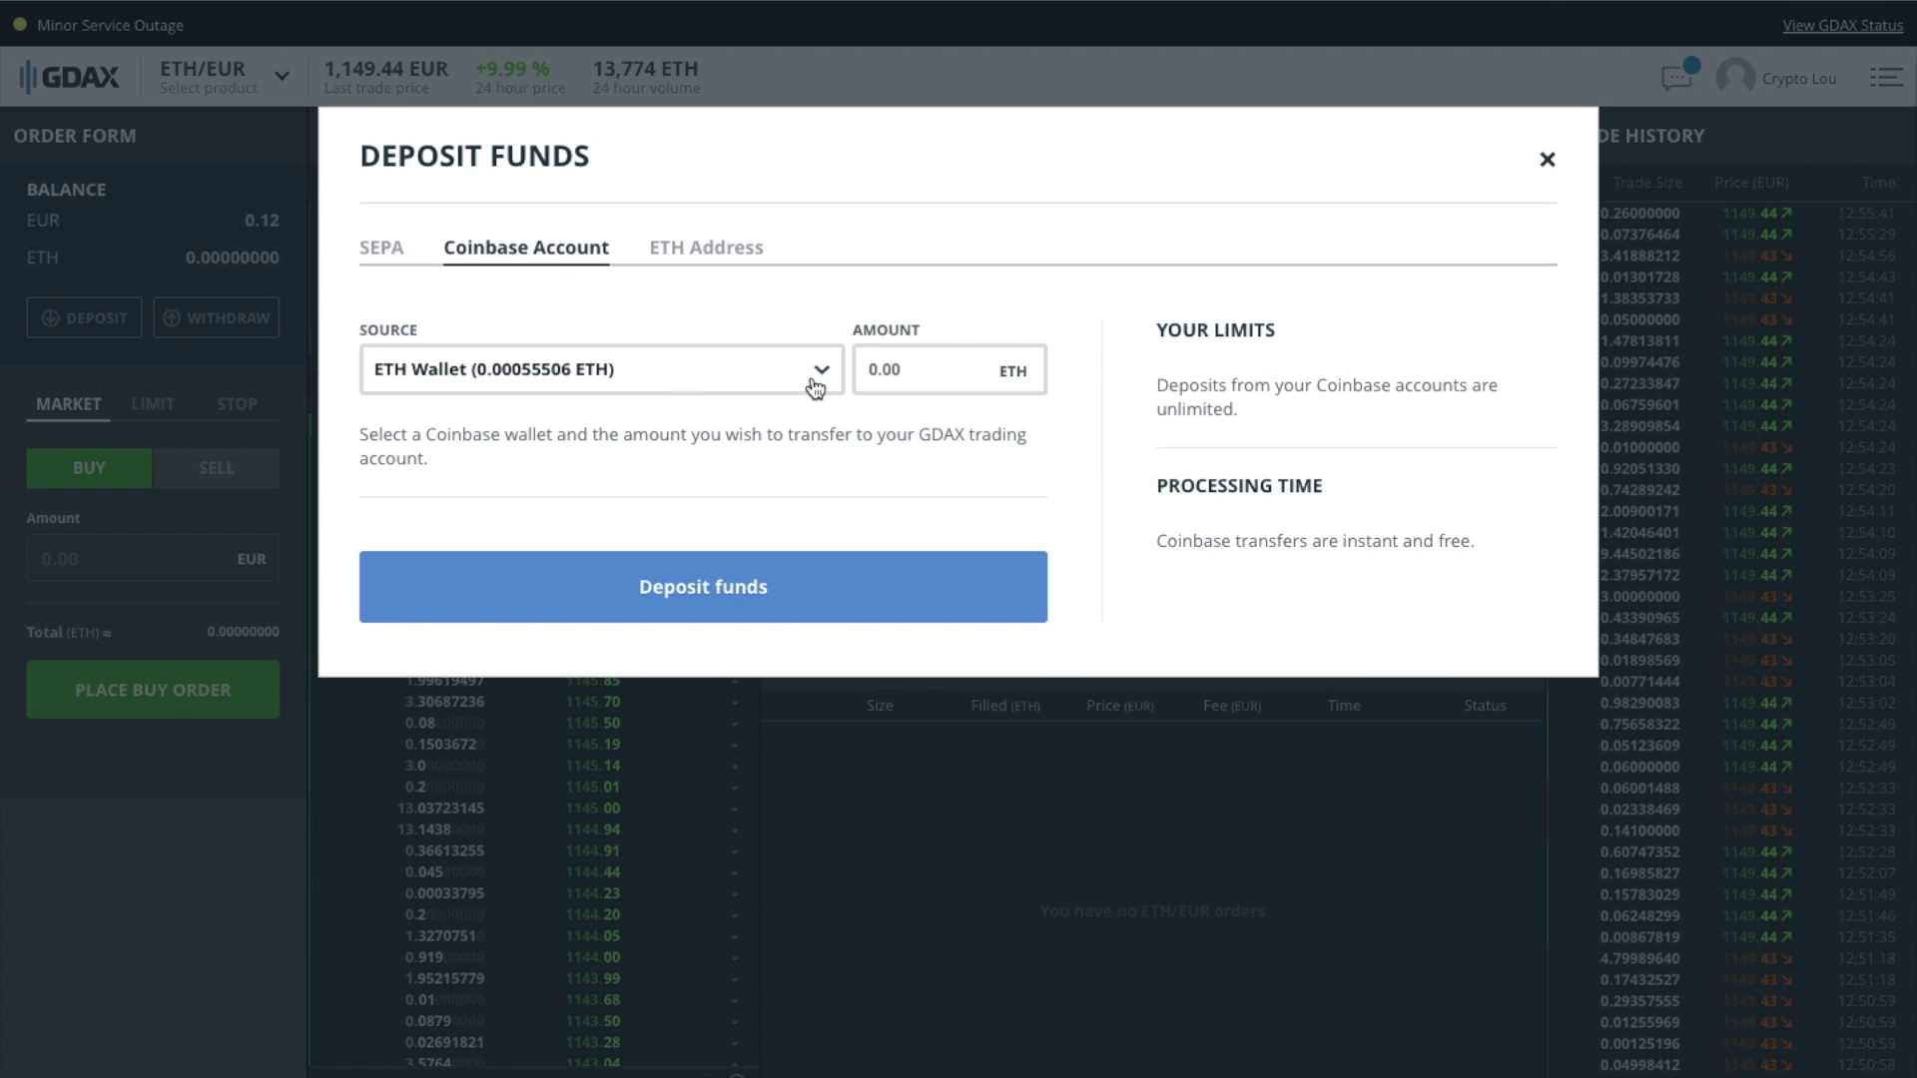
left_click(706, 252)
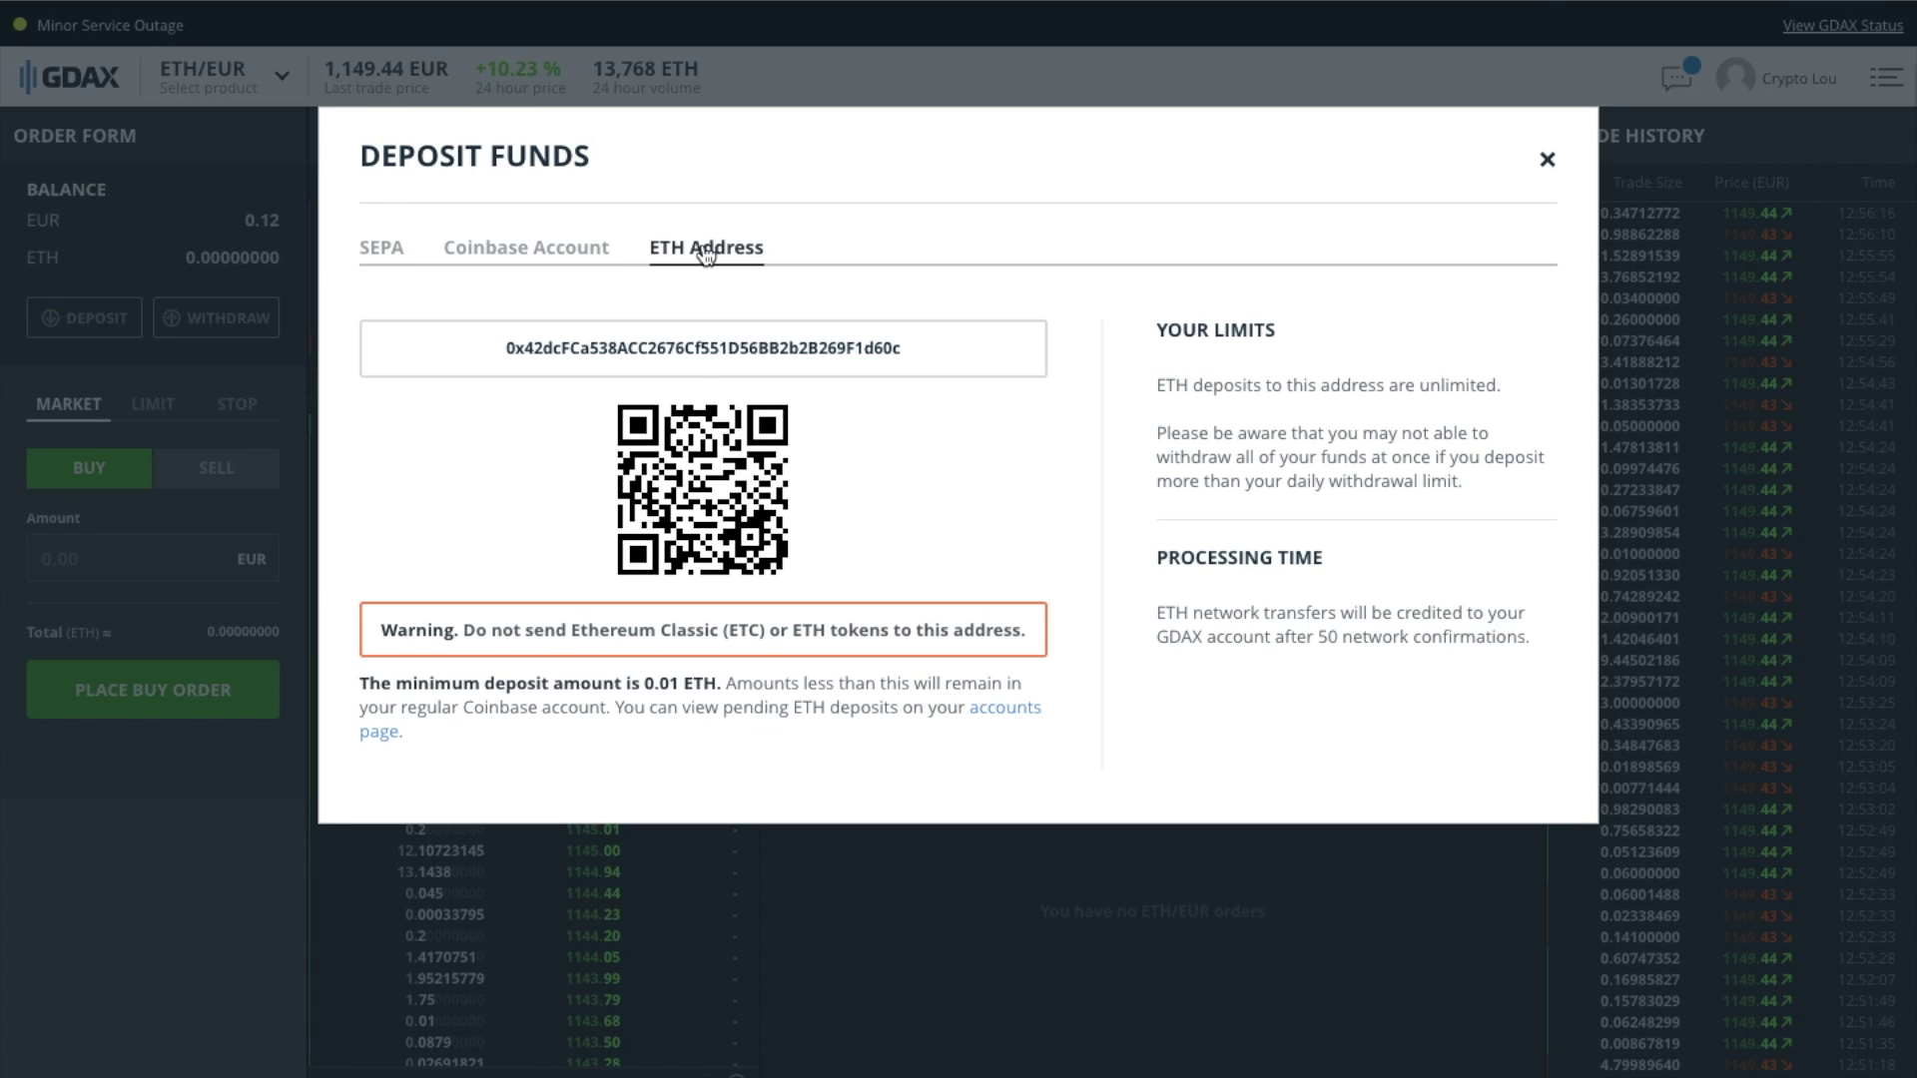
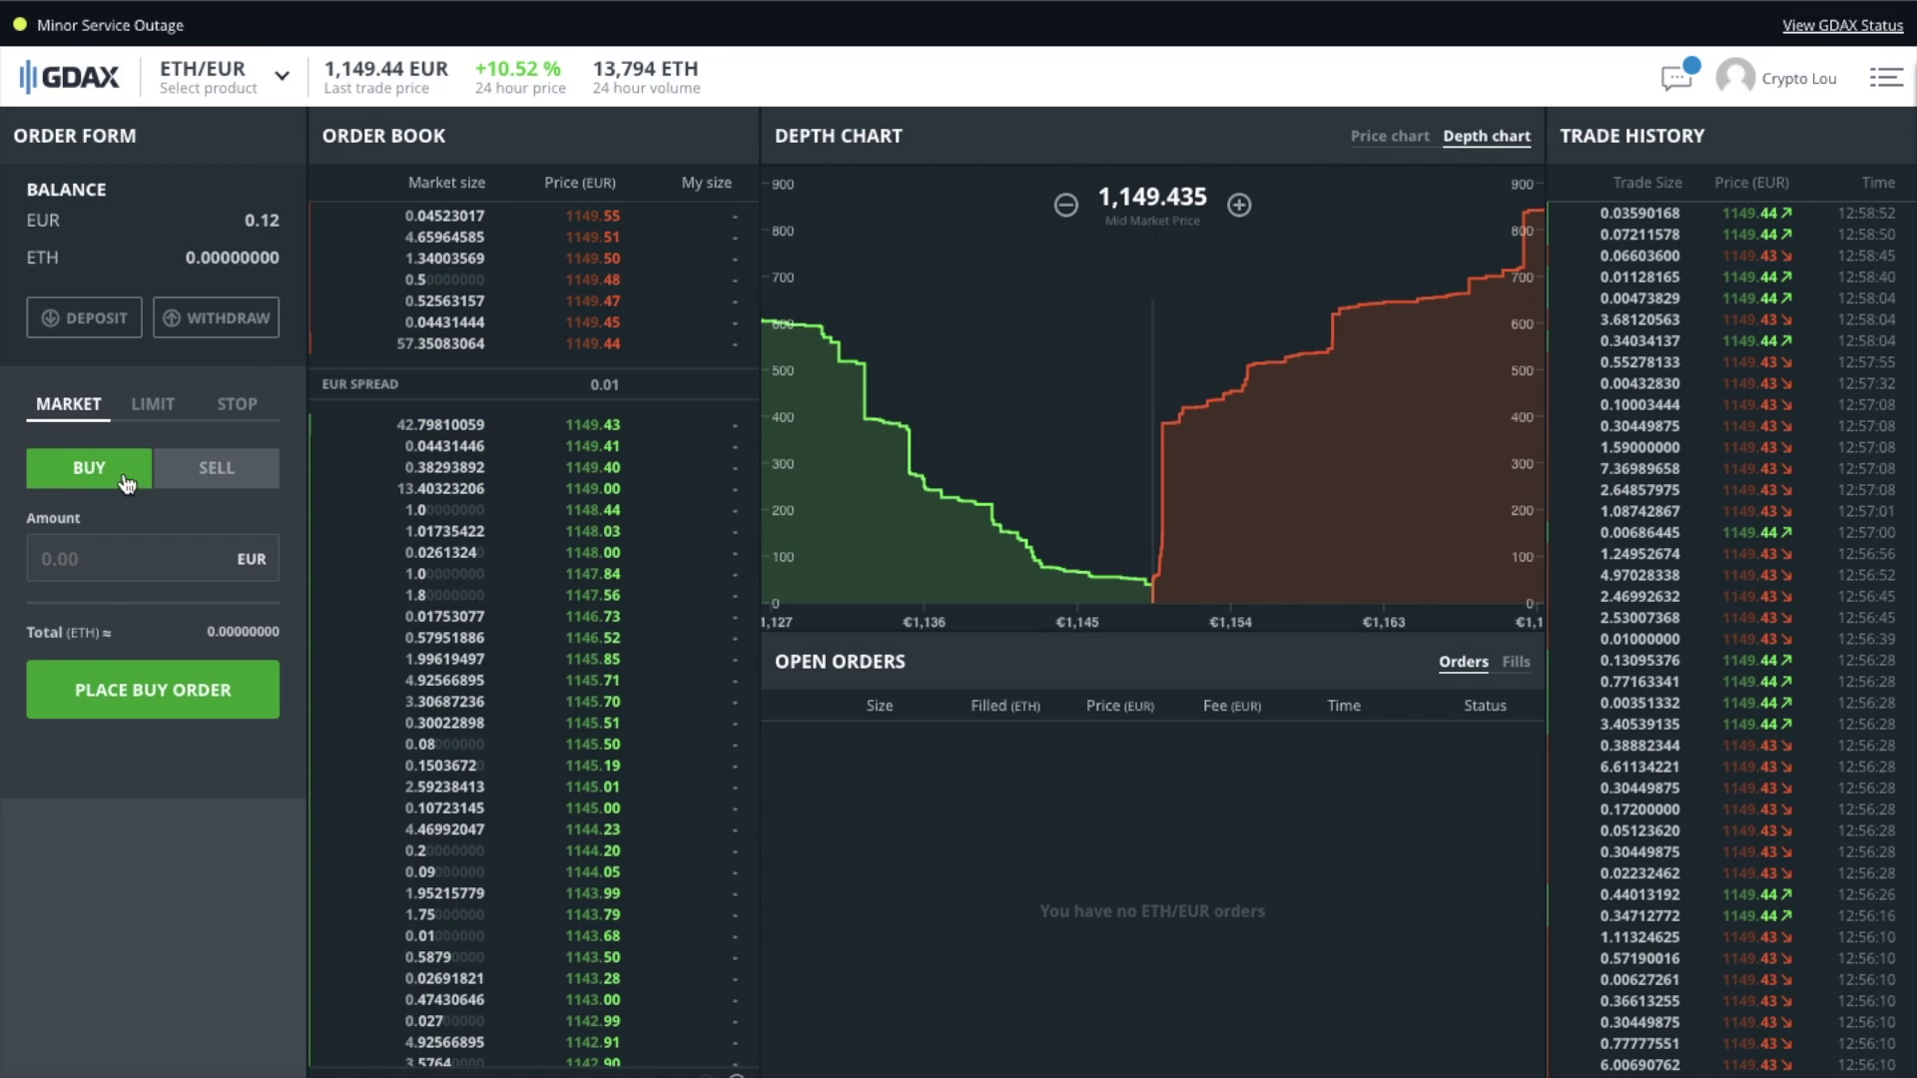
Fill in an ETH/EUR market buy order with an amount of 500 EUR, without placing it.
left_click(239, 479)
left_click(66, 482)
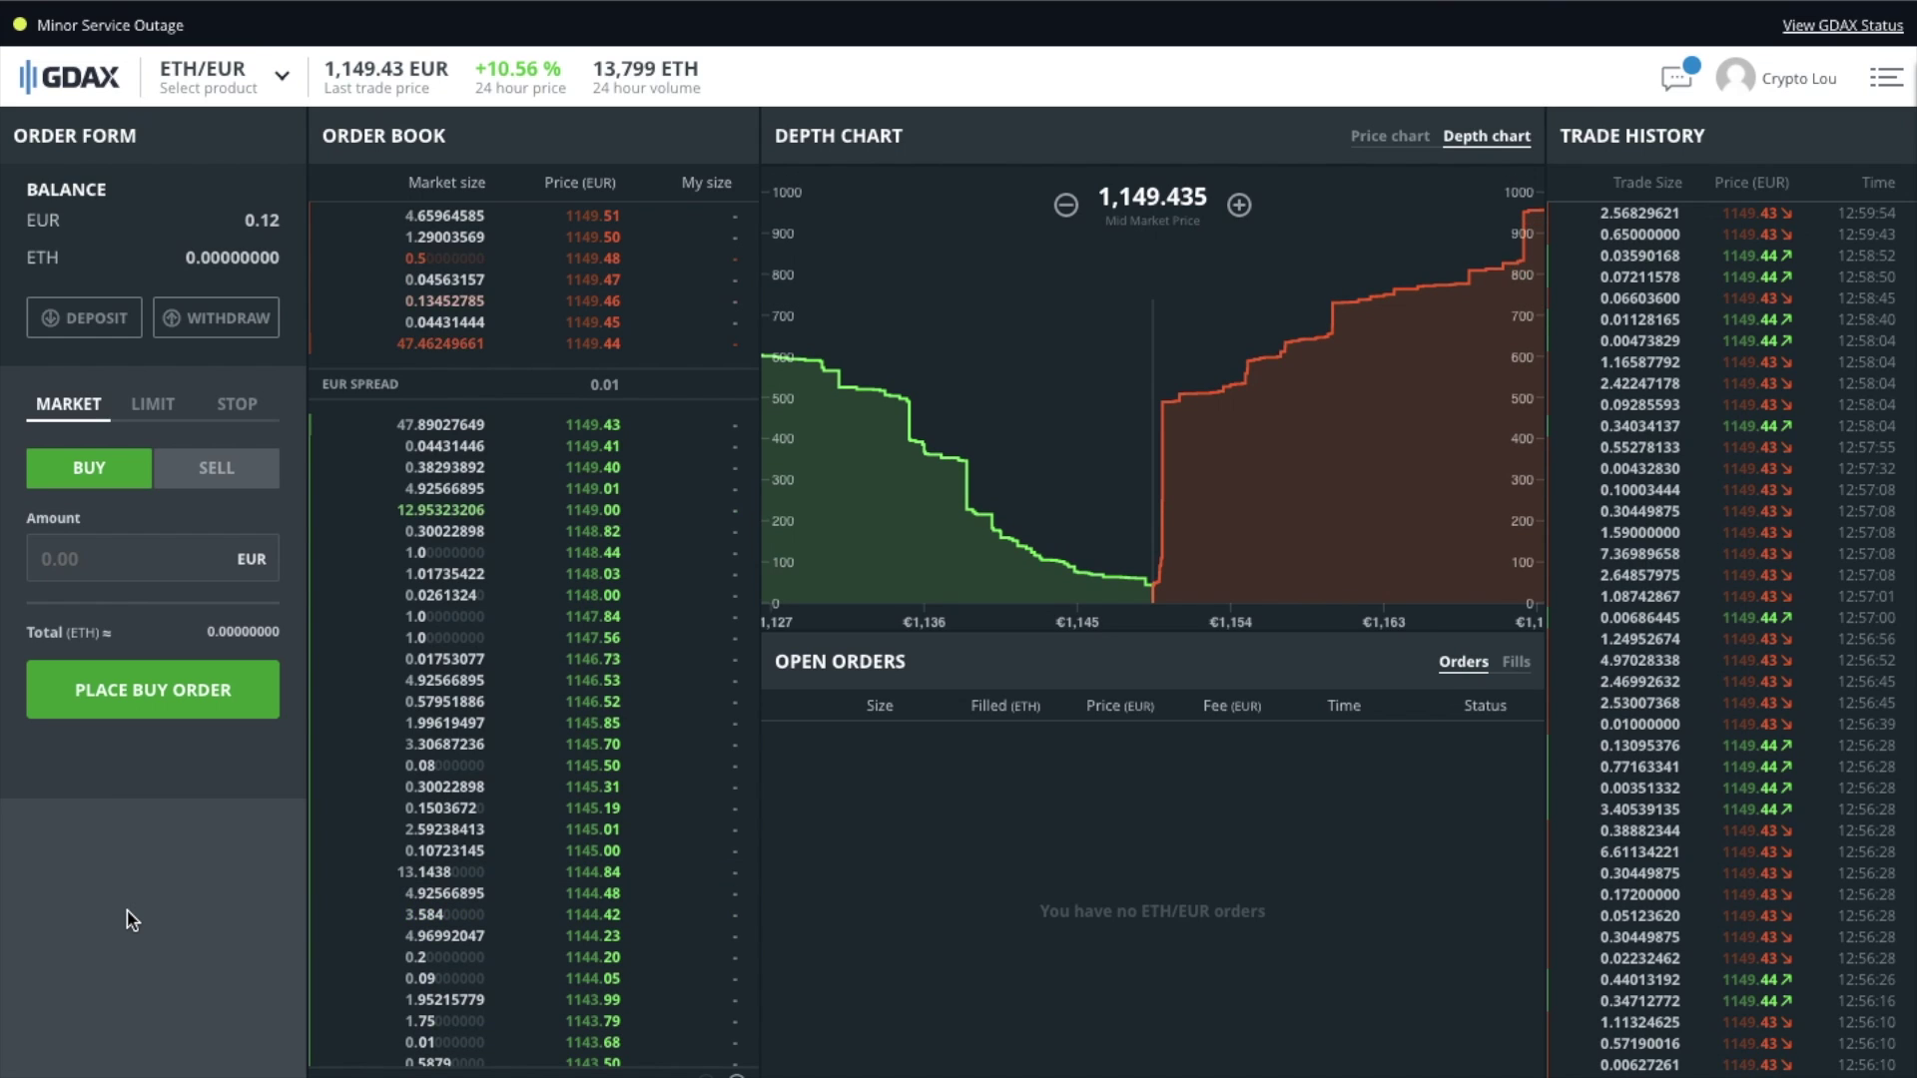
left_click(120, 559)
type("500")
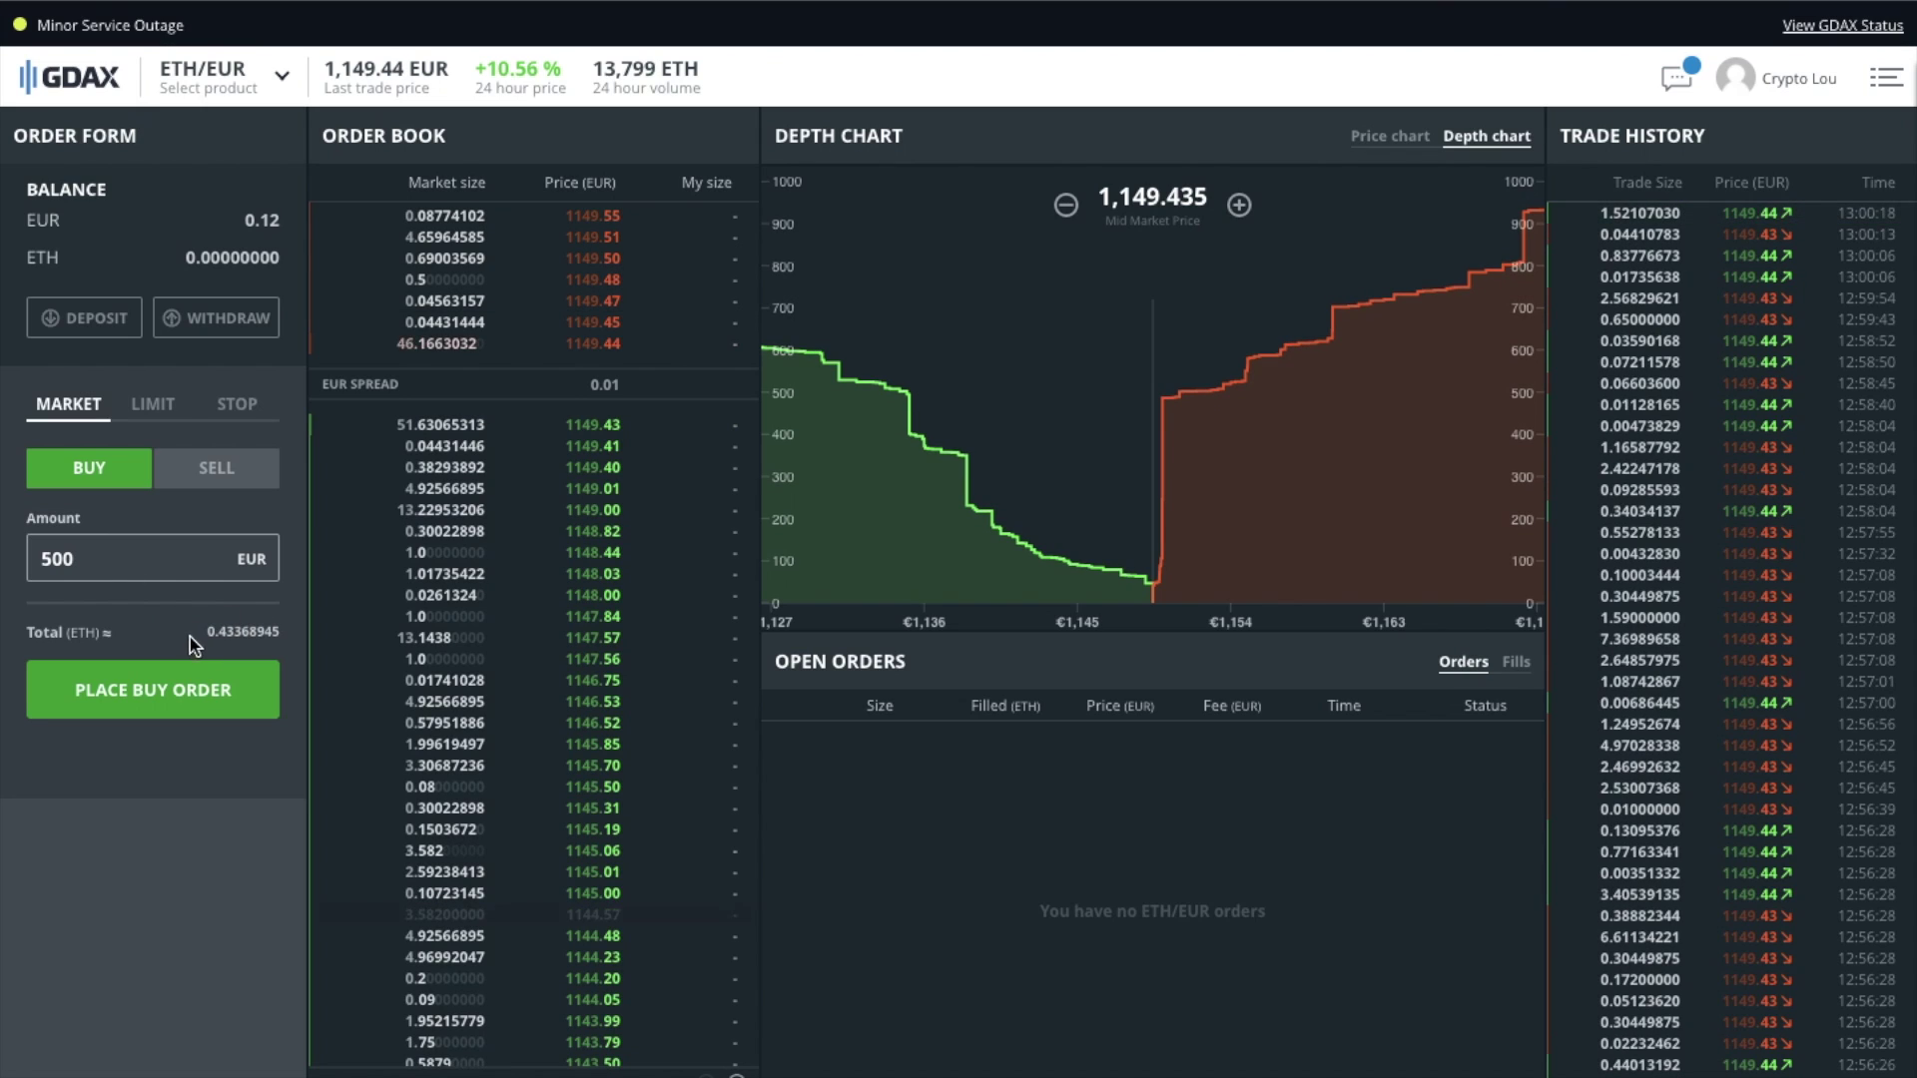
left_click(174, 563)
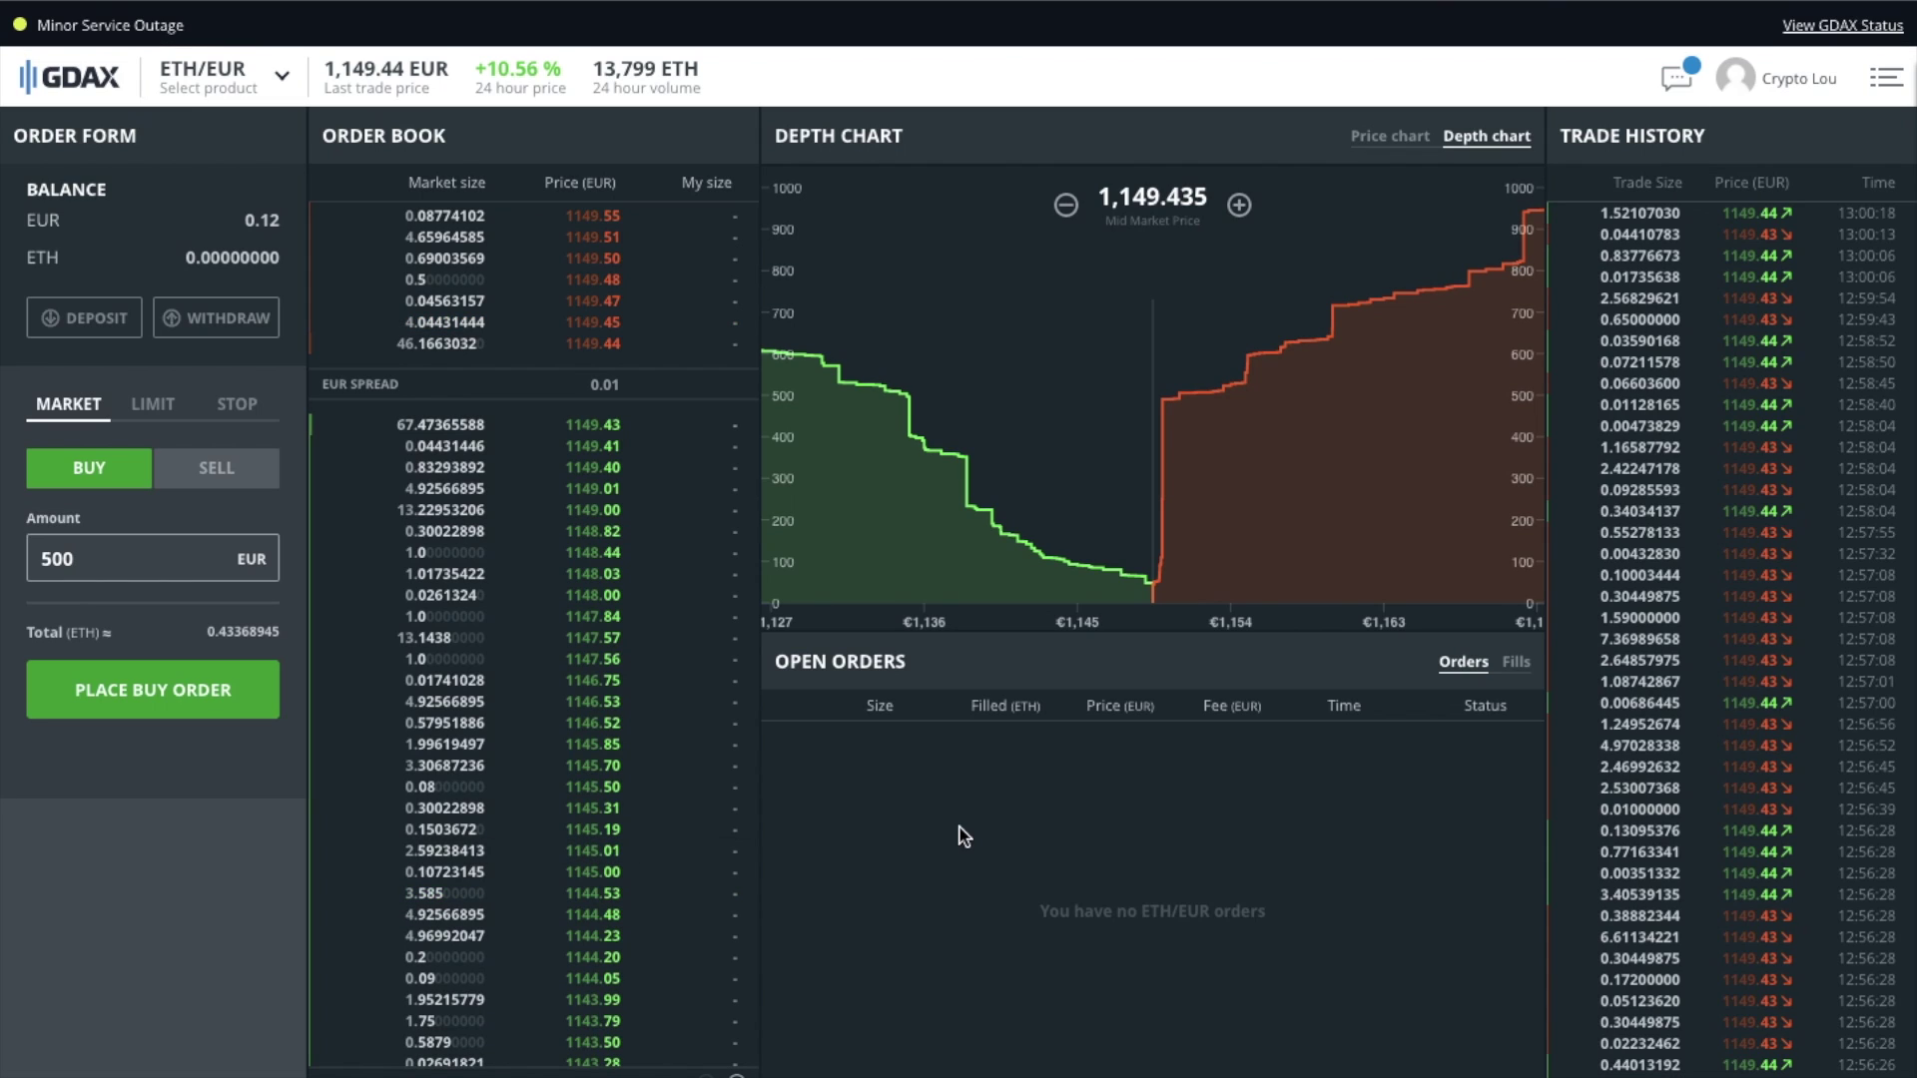
View the limit order form and the stop order form for ETH/EUR.
left_click(150, 407)
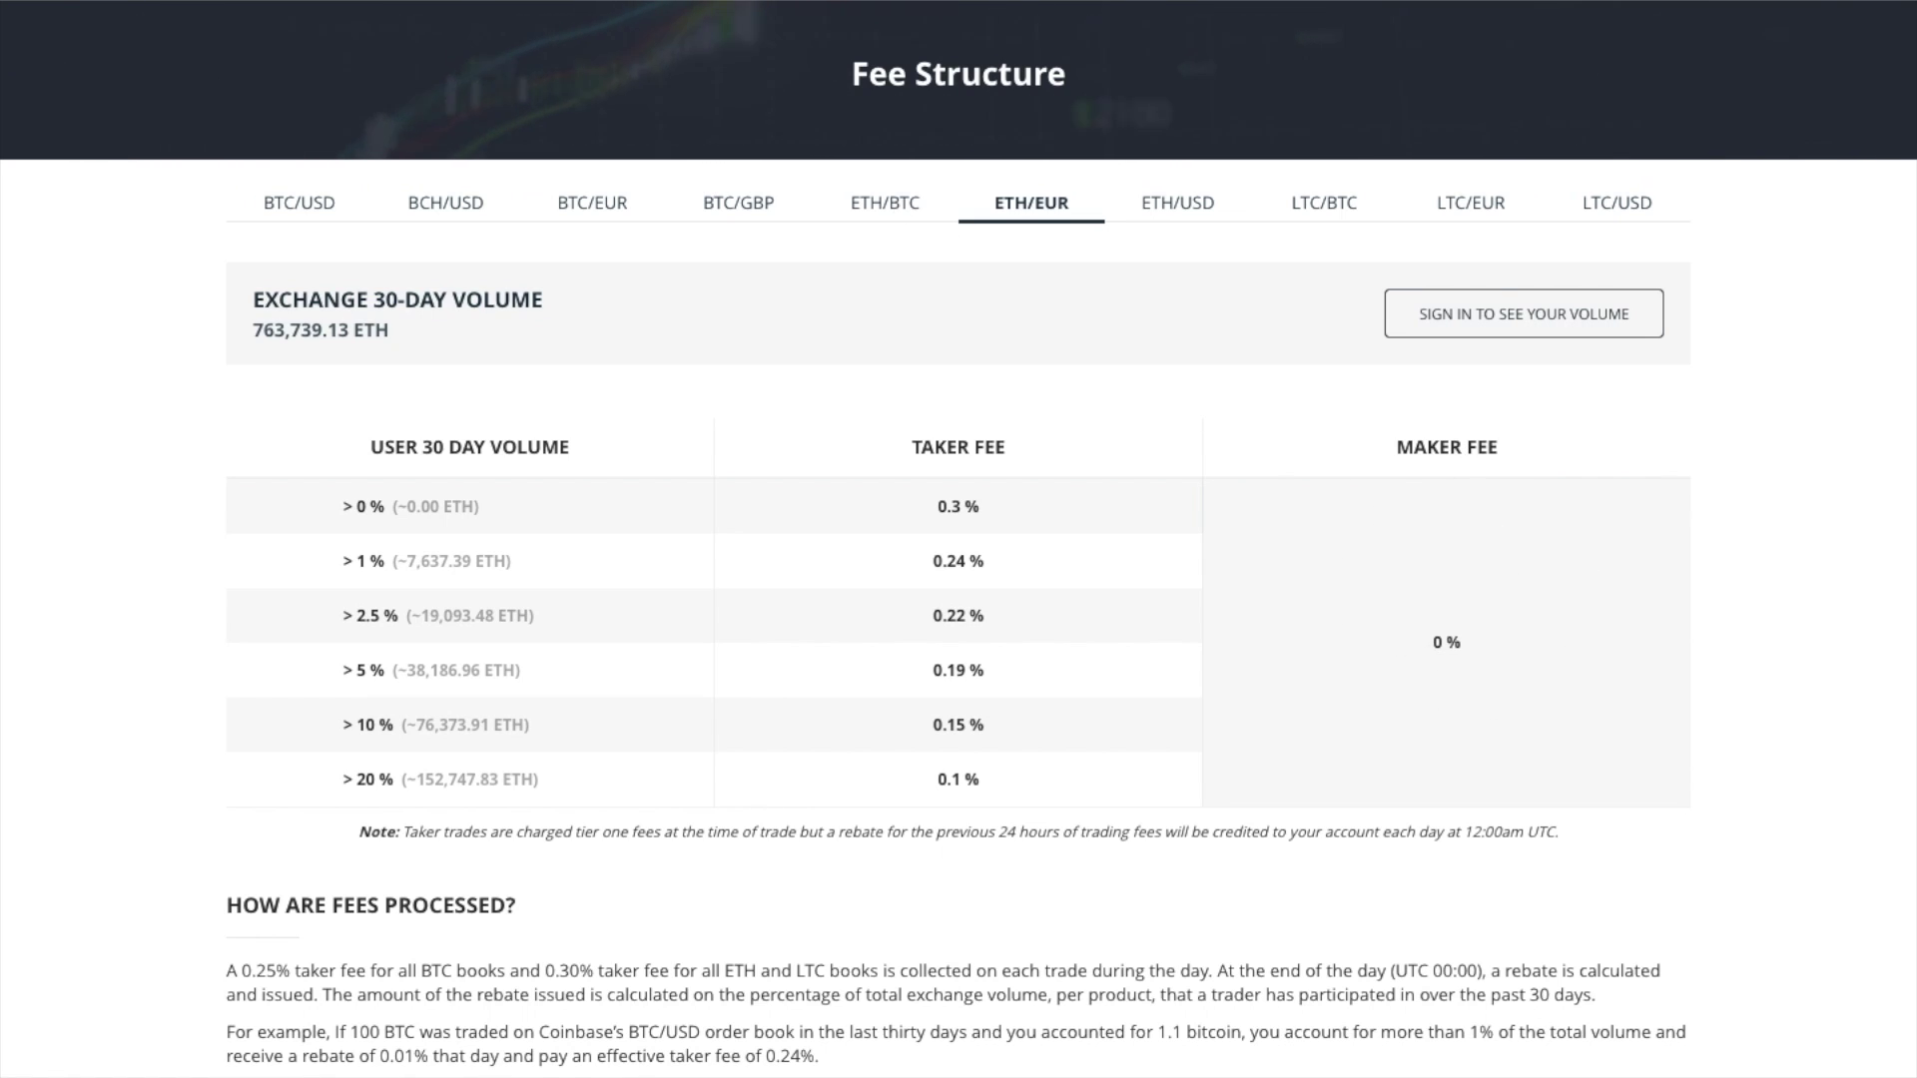
left_click(86, 549)
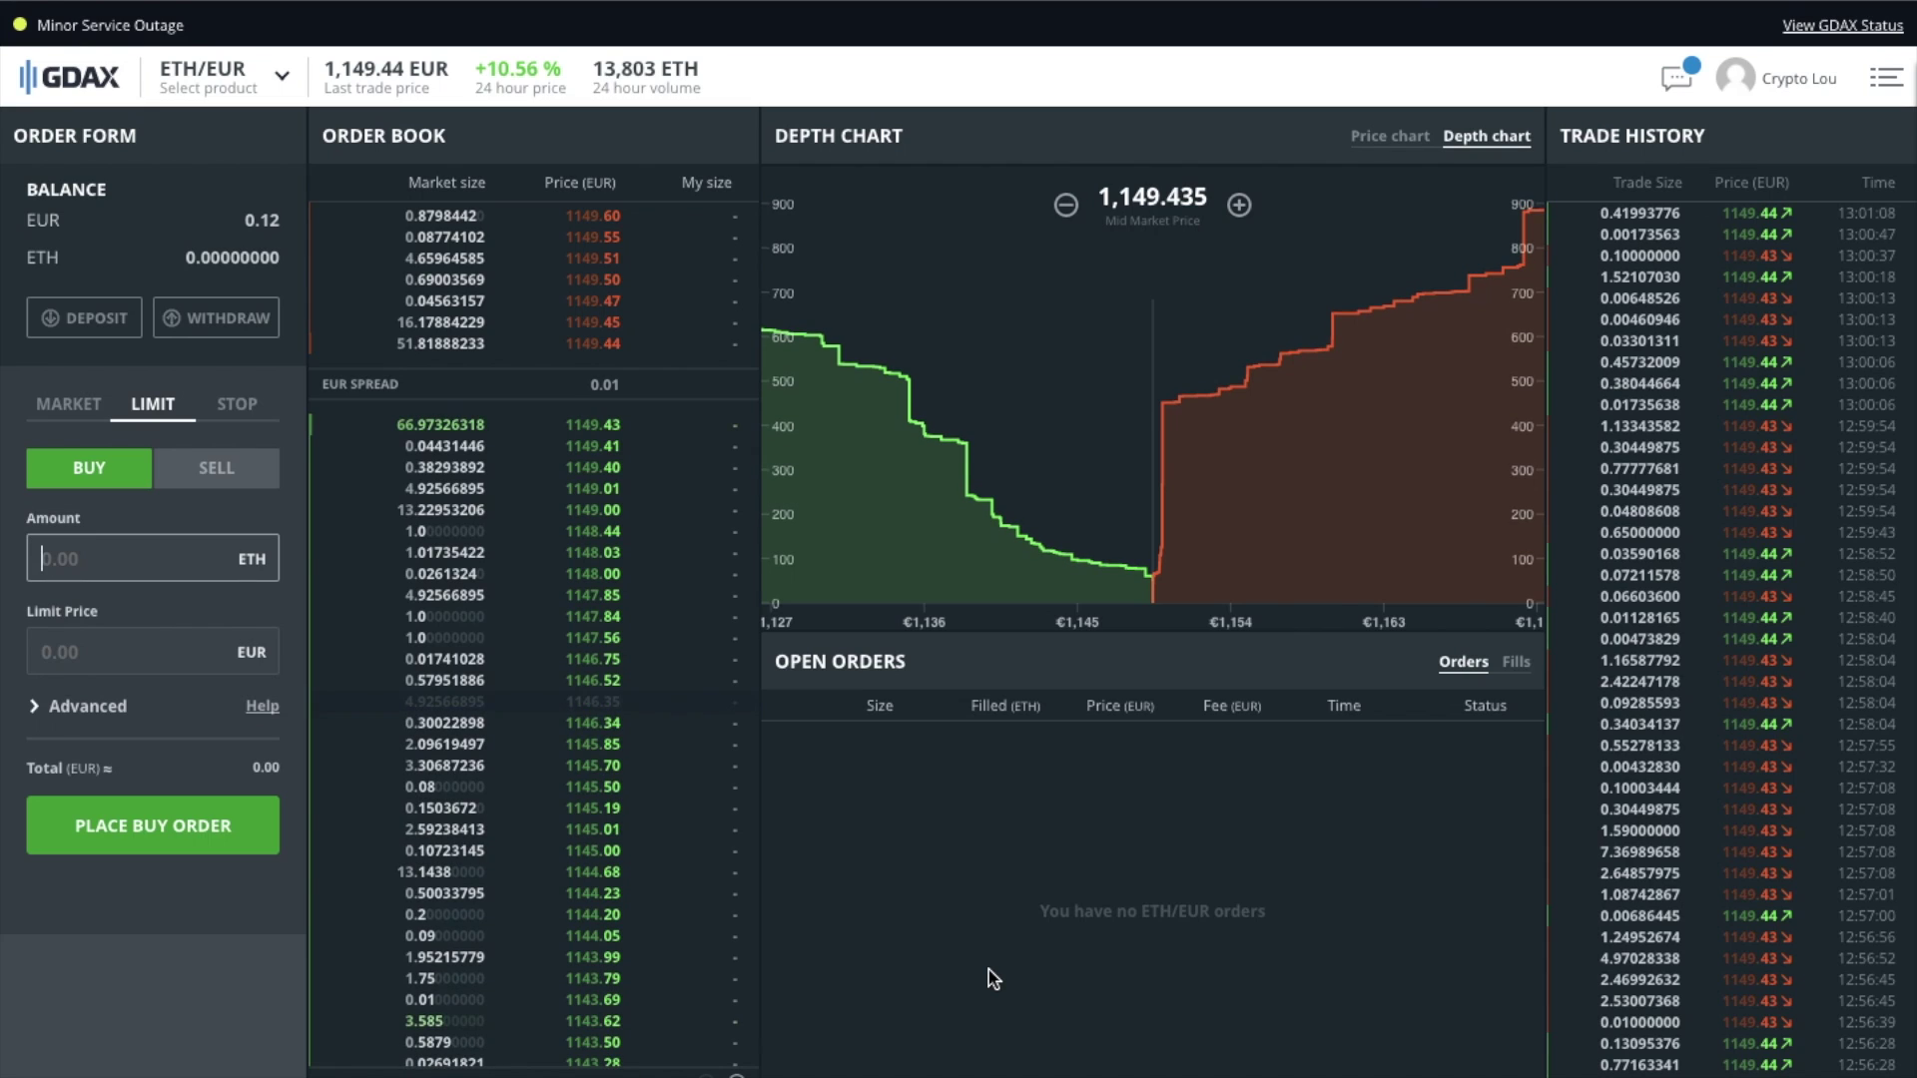
left_click(240, 404)
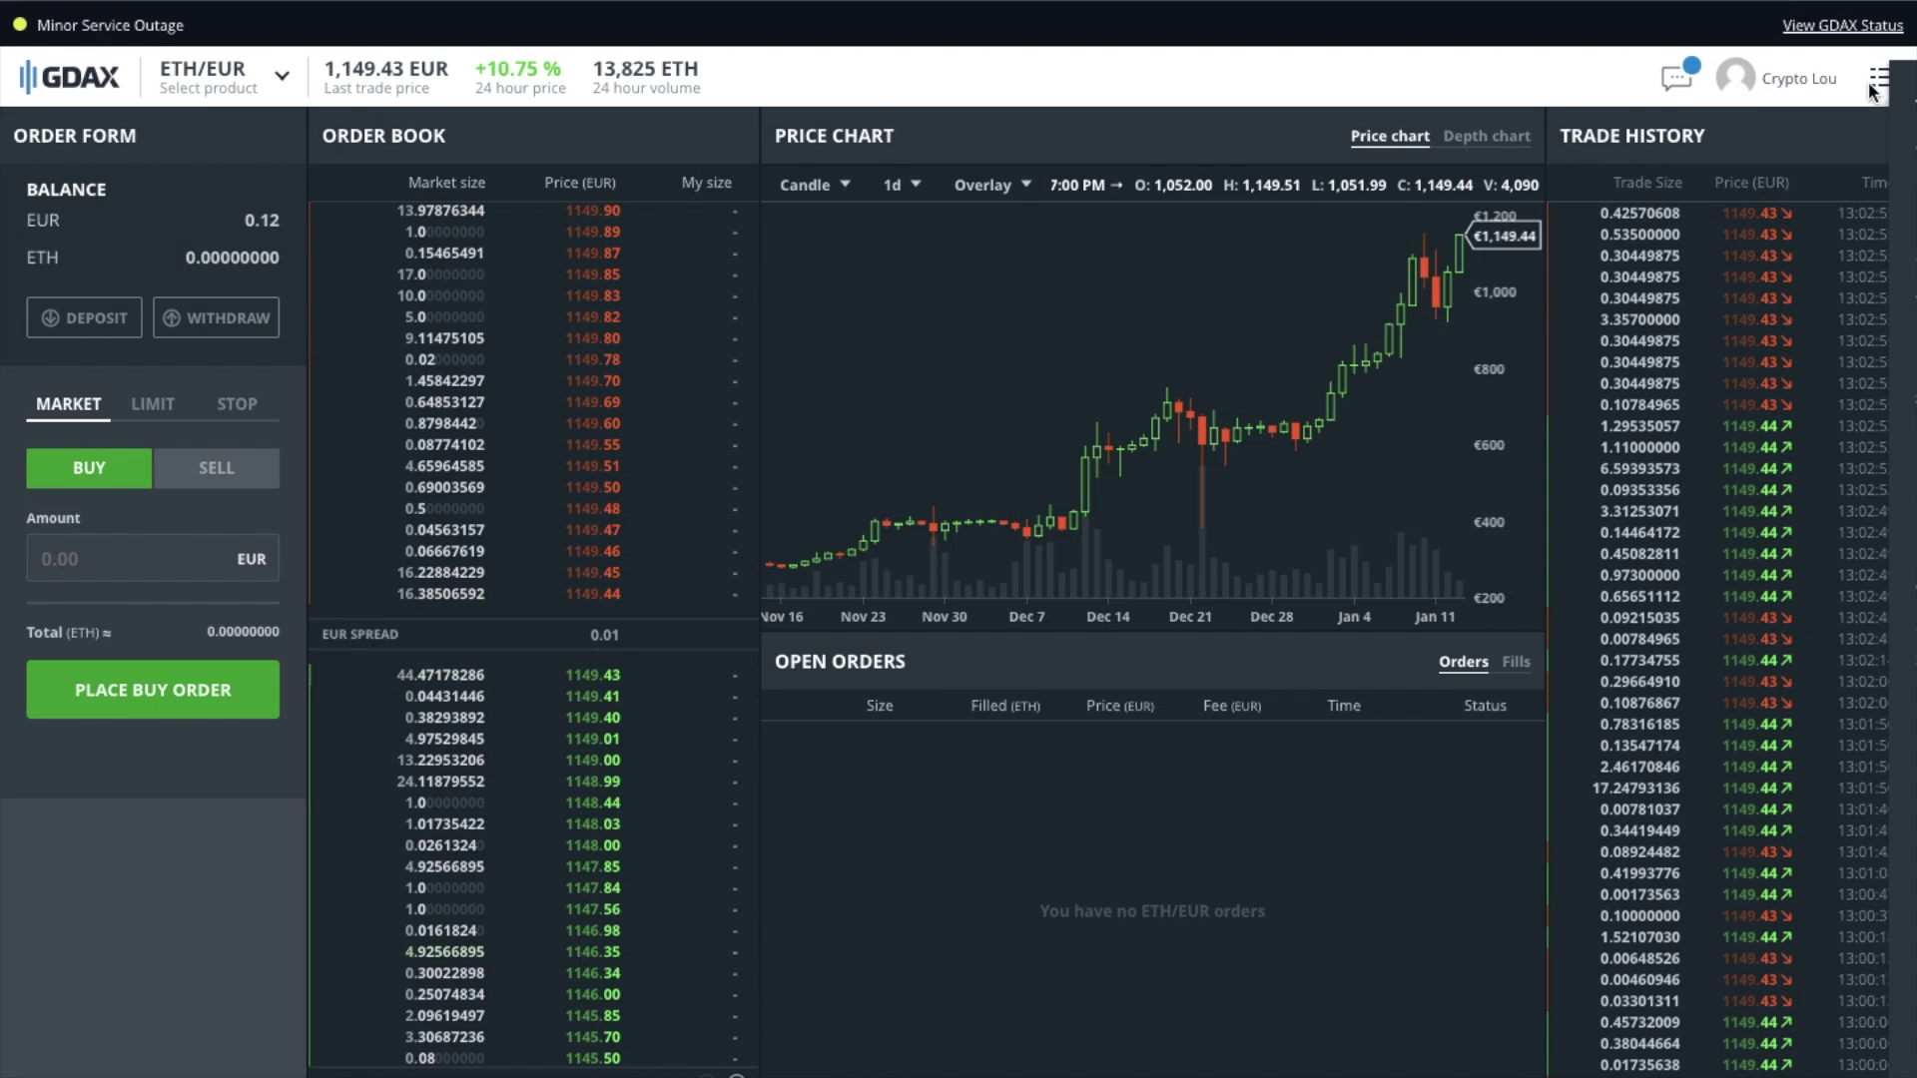
Review the accounts and the BTC/EUR order history, and return to the trading view.
left_click(1875, 82)
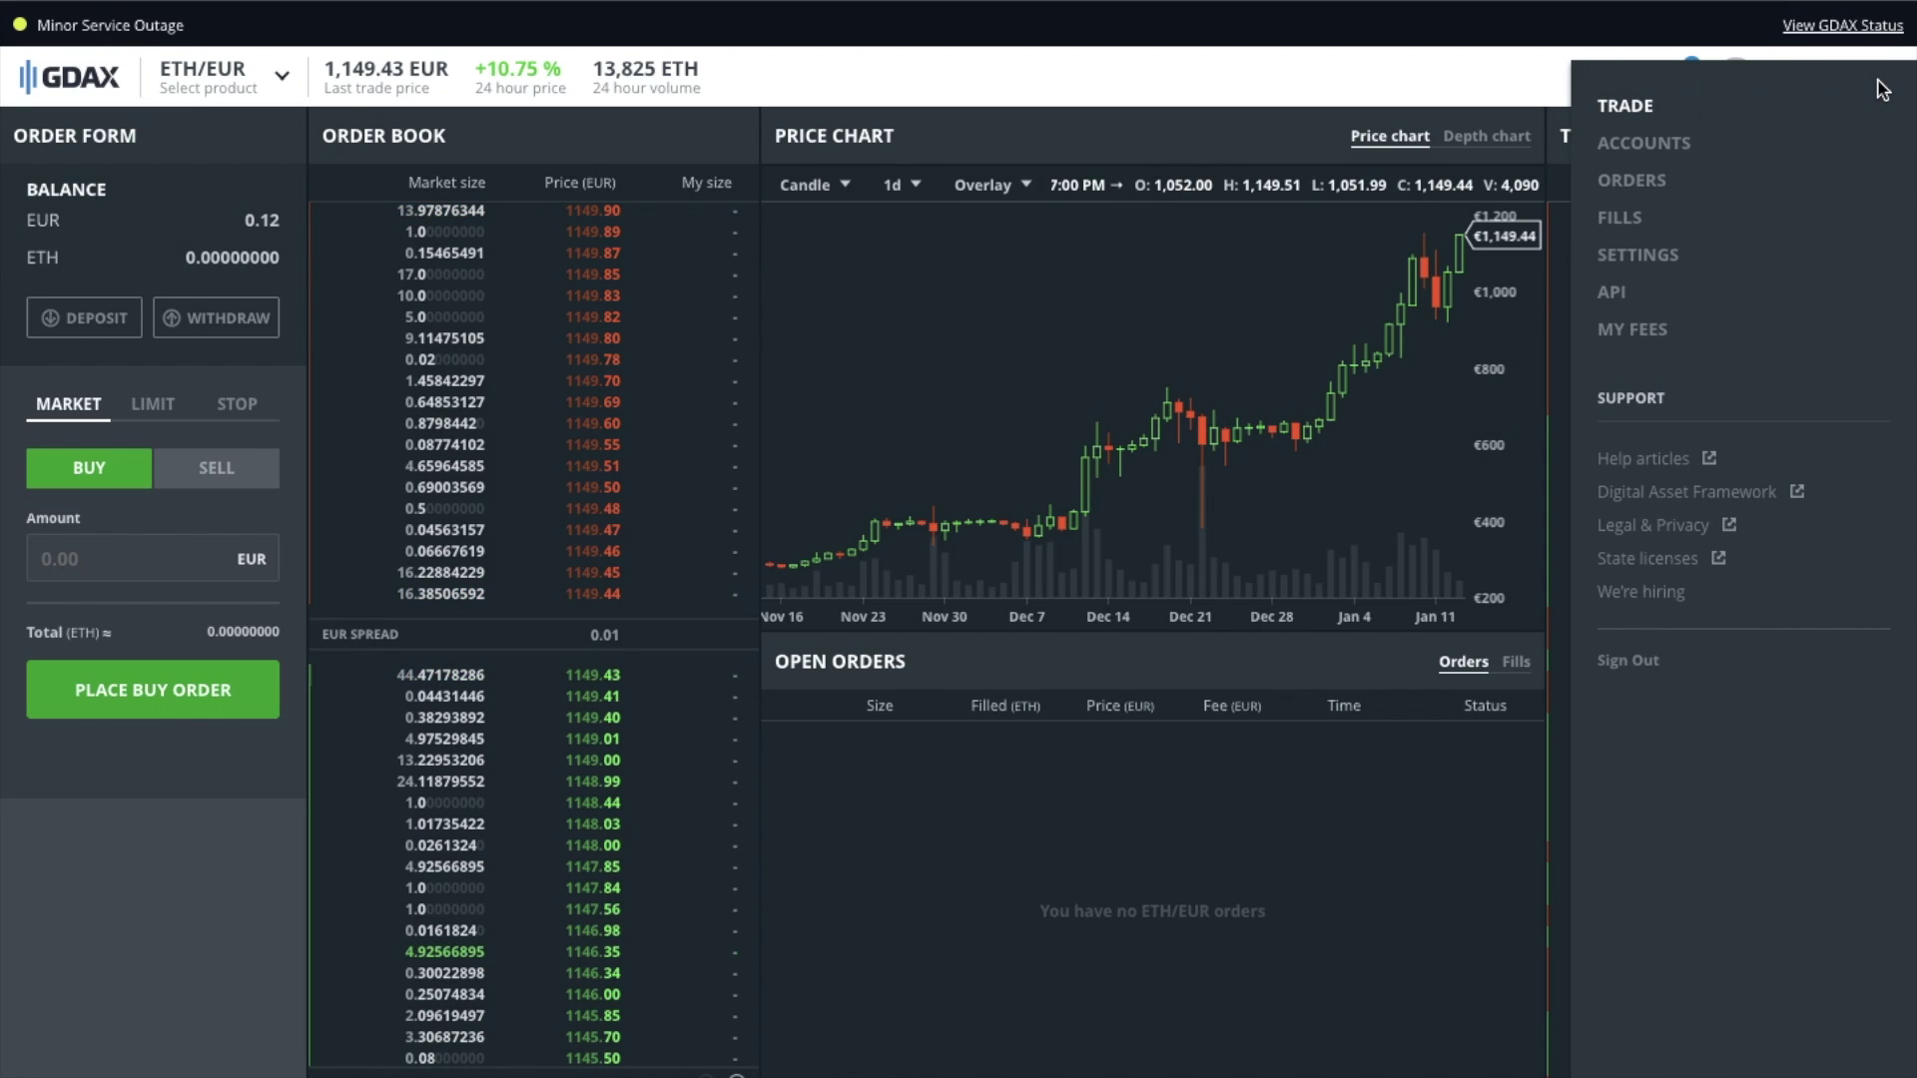
left_click(1769, 146)
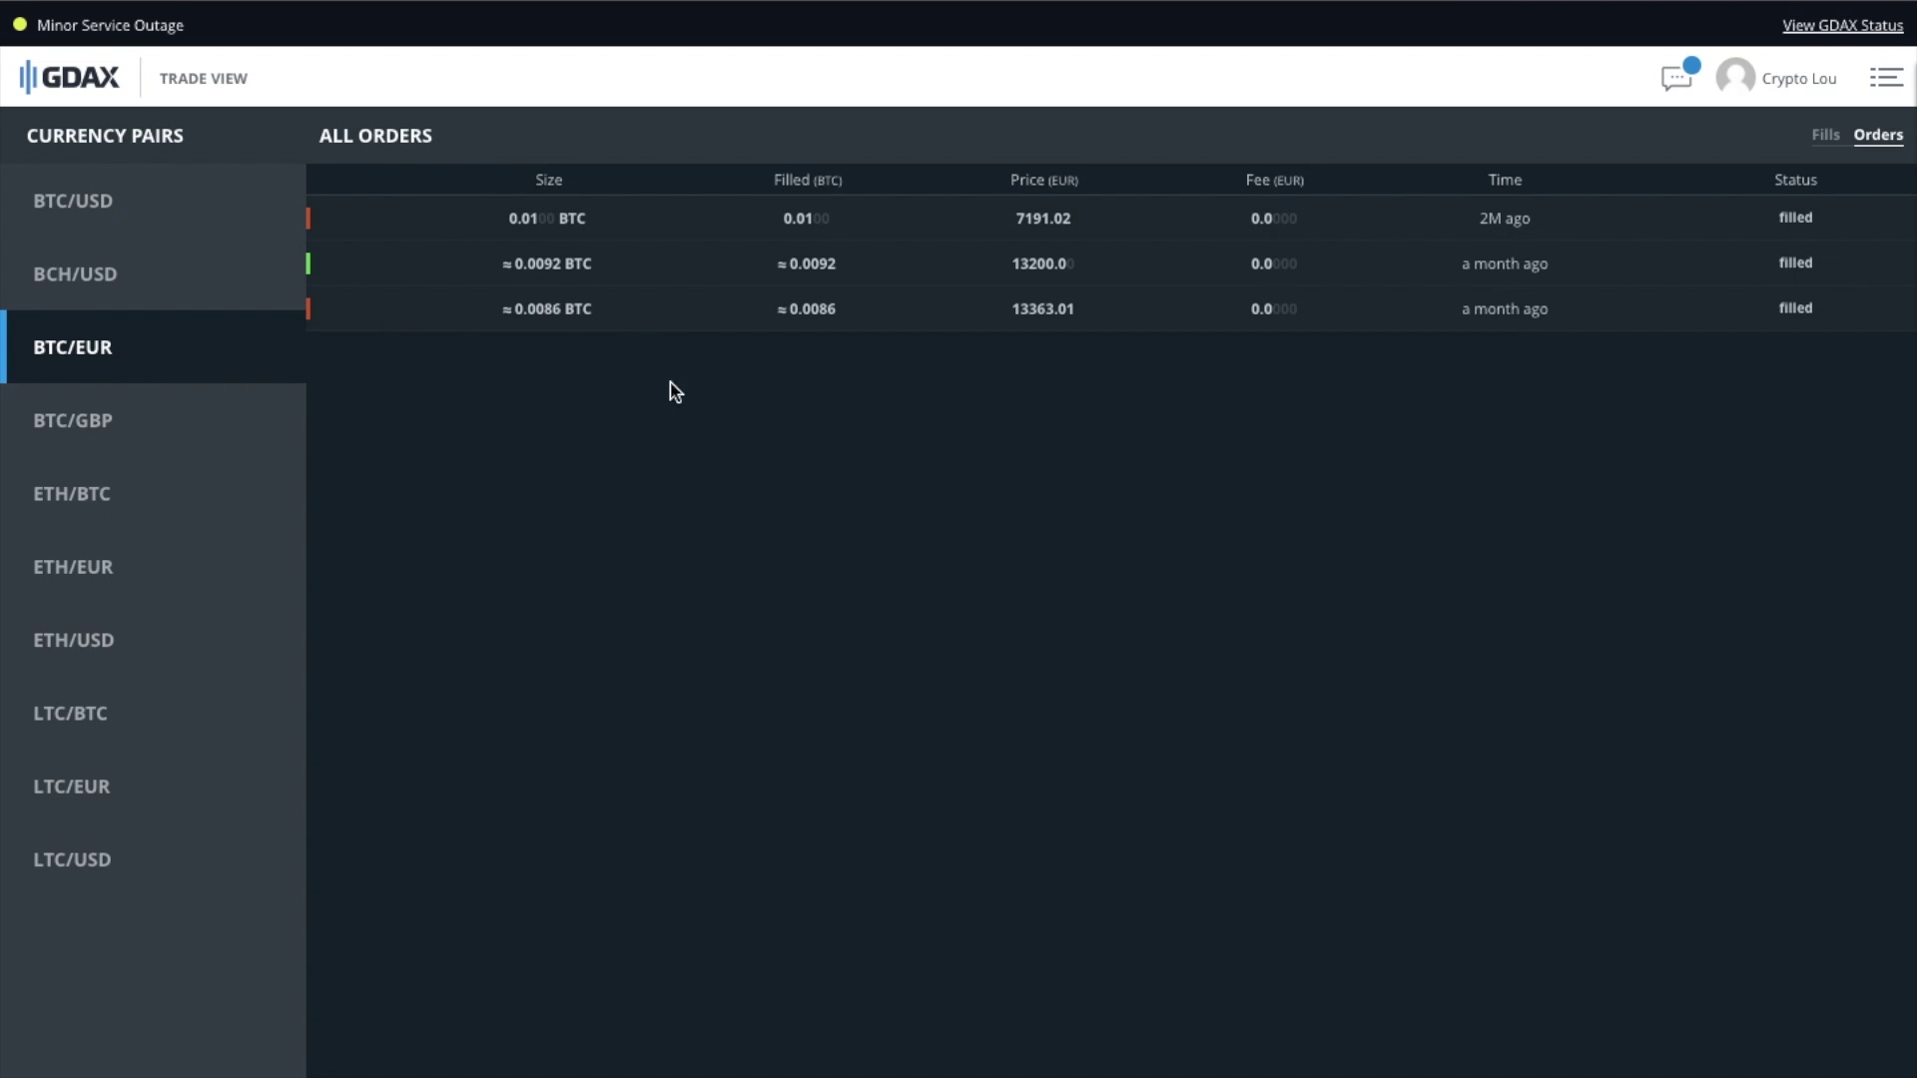
left_click(1883, 80)
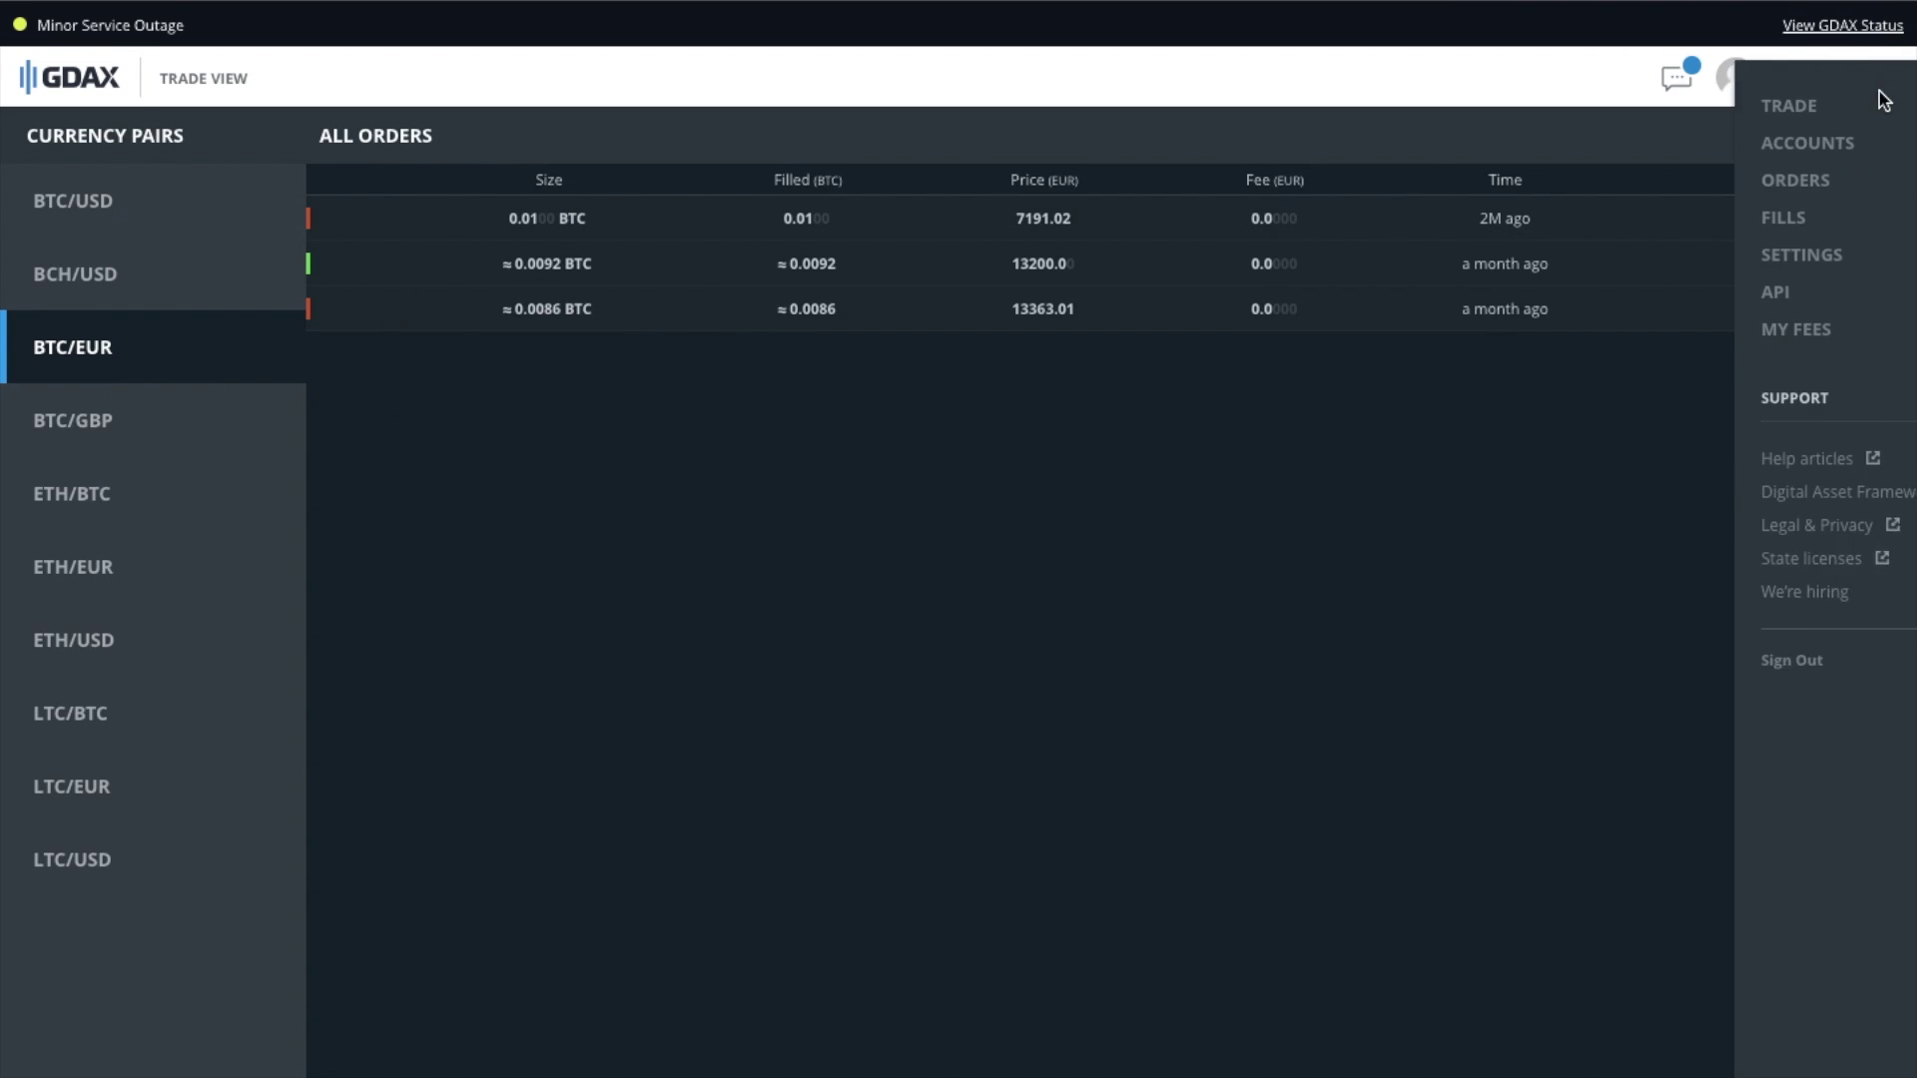
left_click(1874, 100)
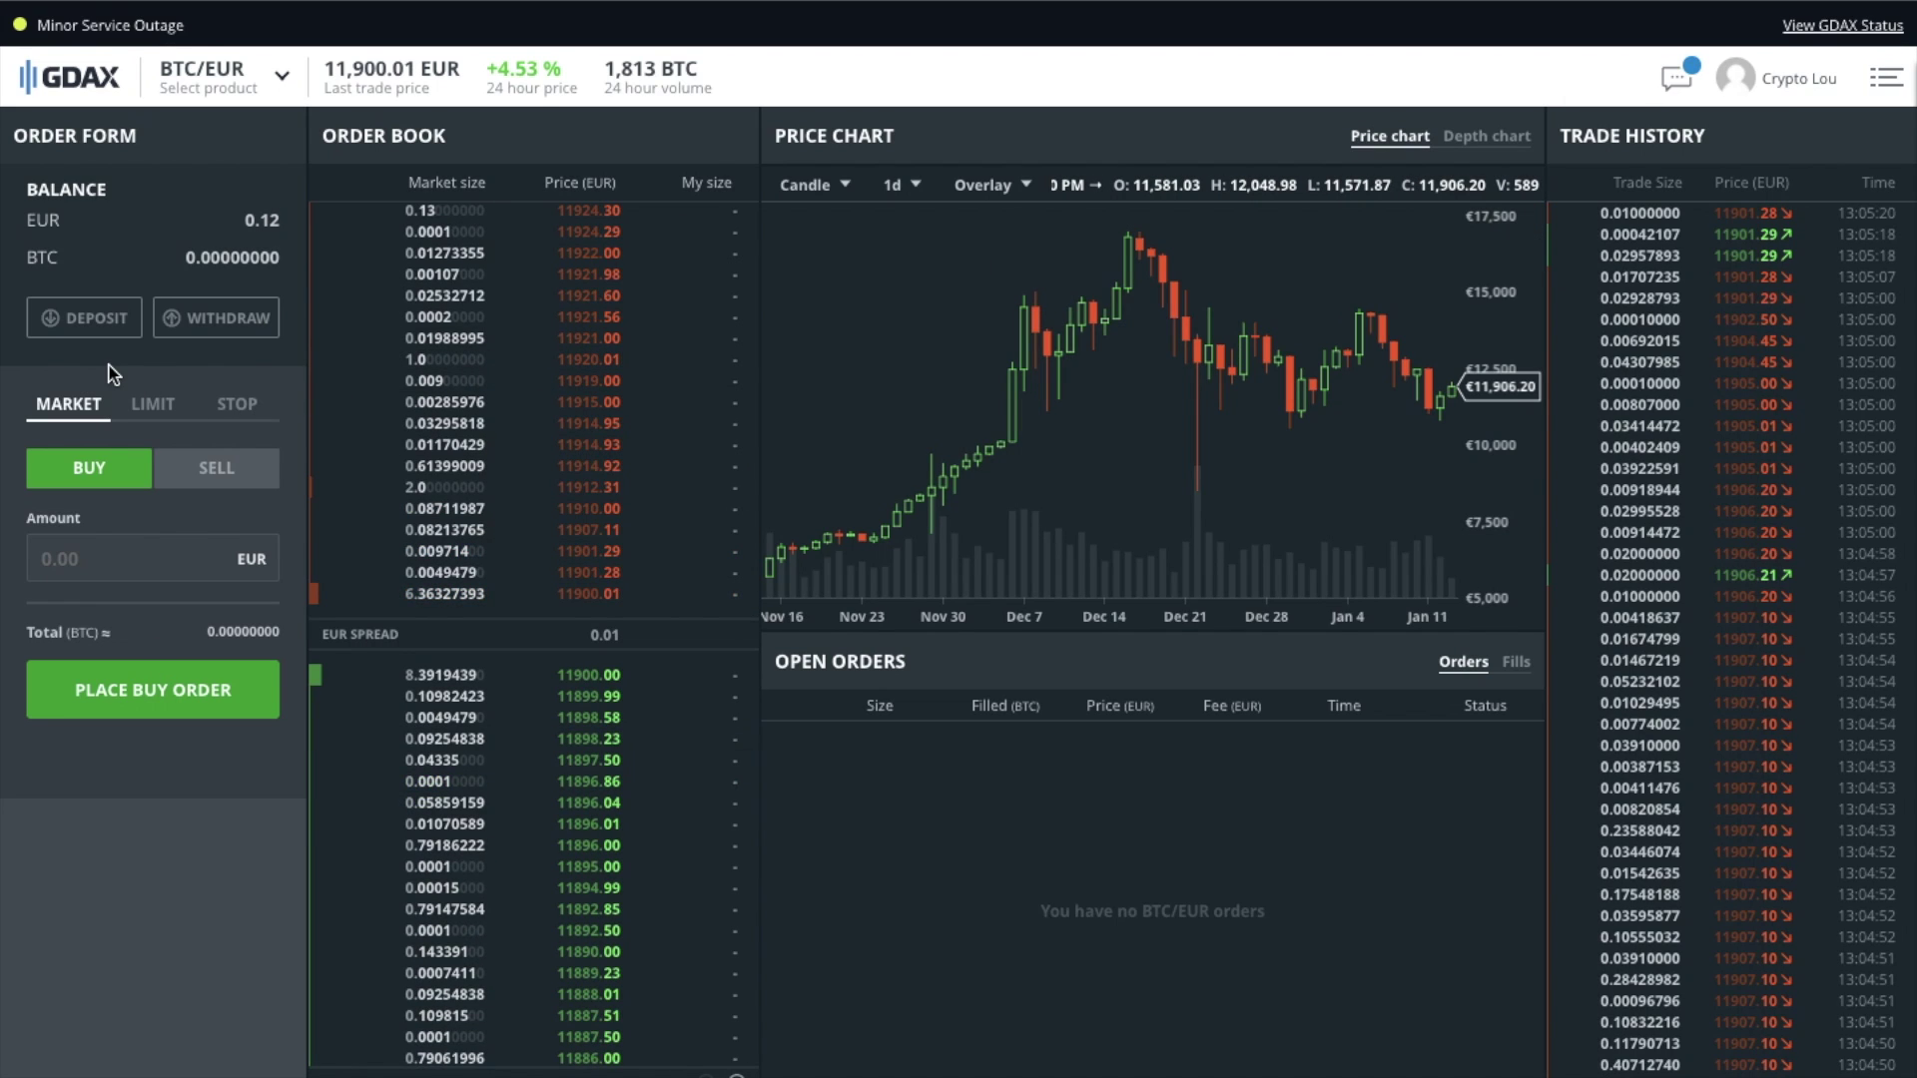
Review the Coinbase Account and BTC Address options for withdrawing funds, and close the withdrawal dialog.
left_click(258, 318)
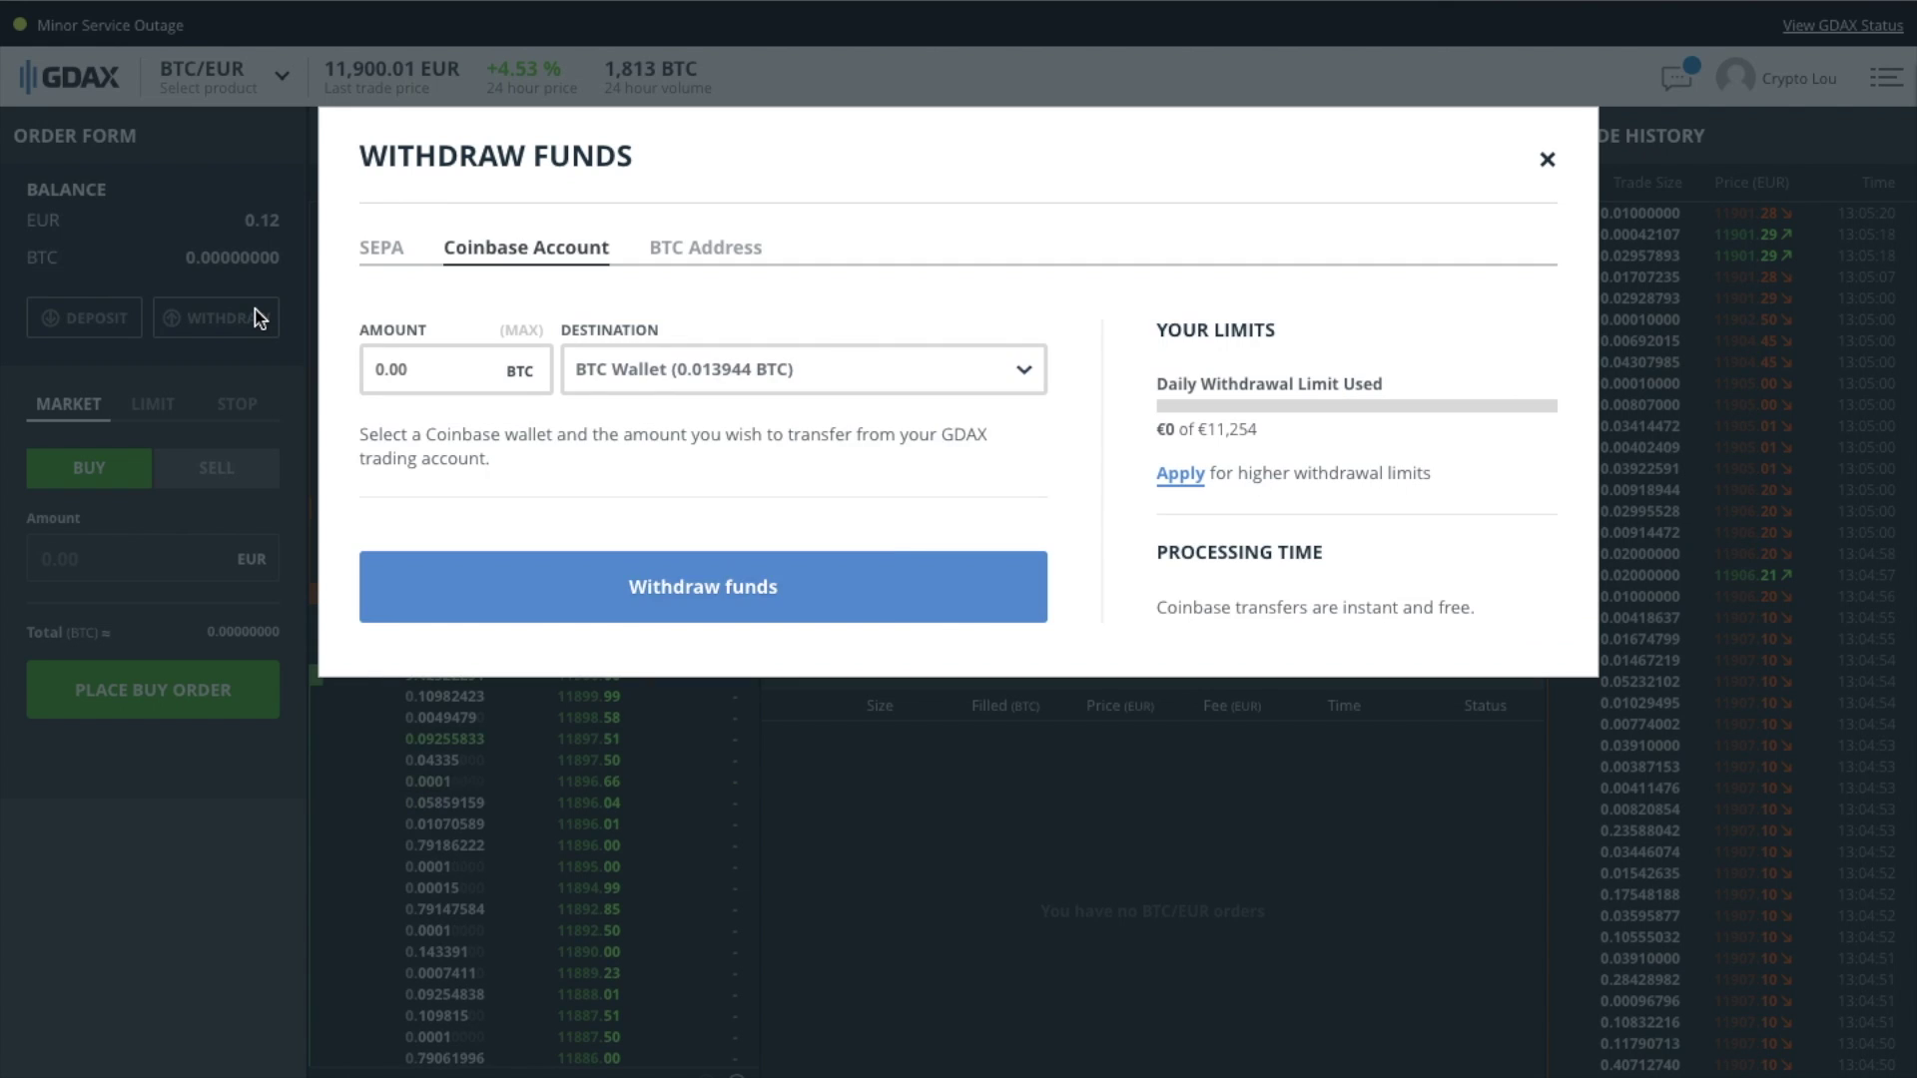
left_click(705, 247)
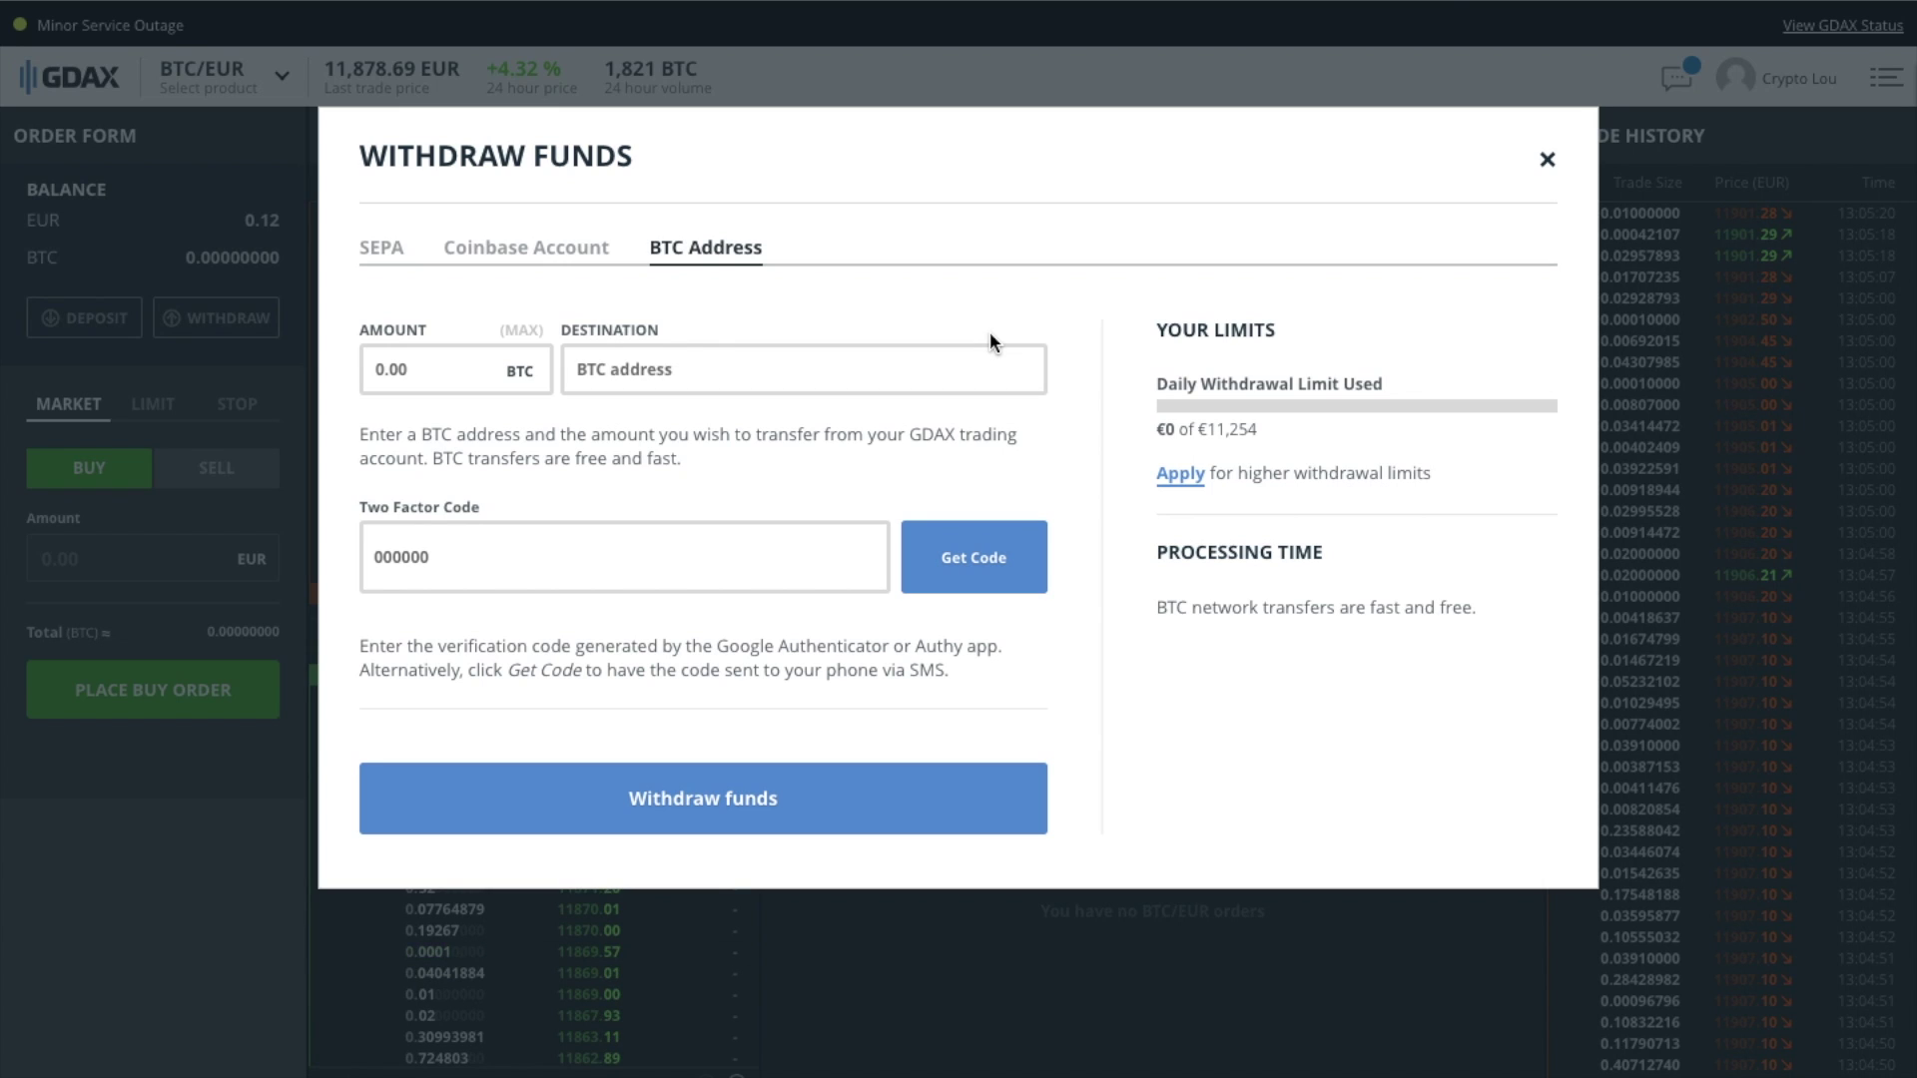
left_click(1043, 893)
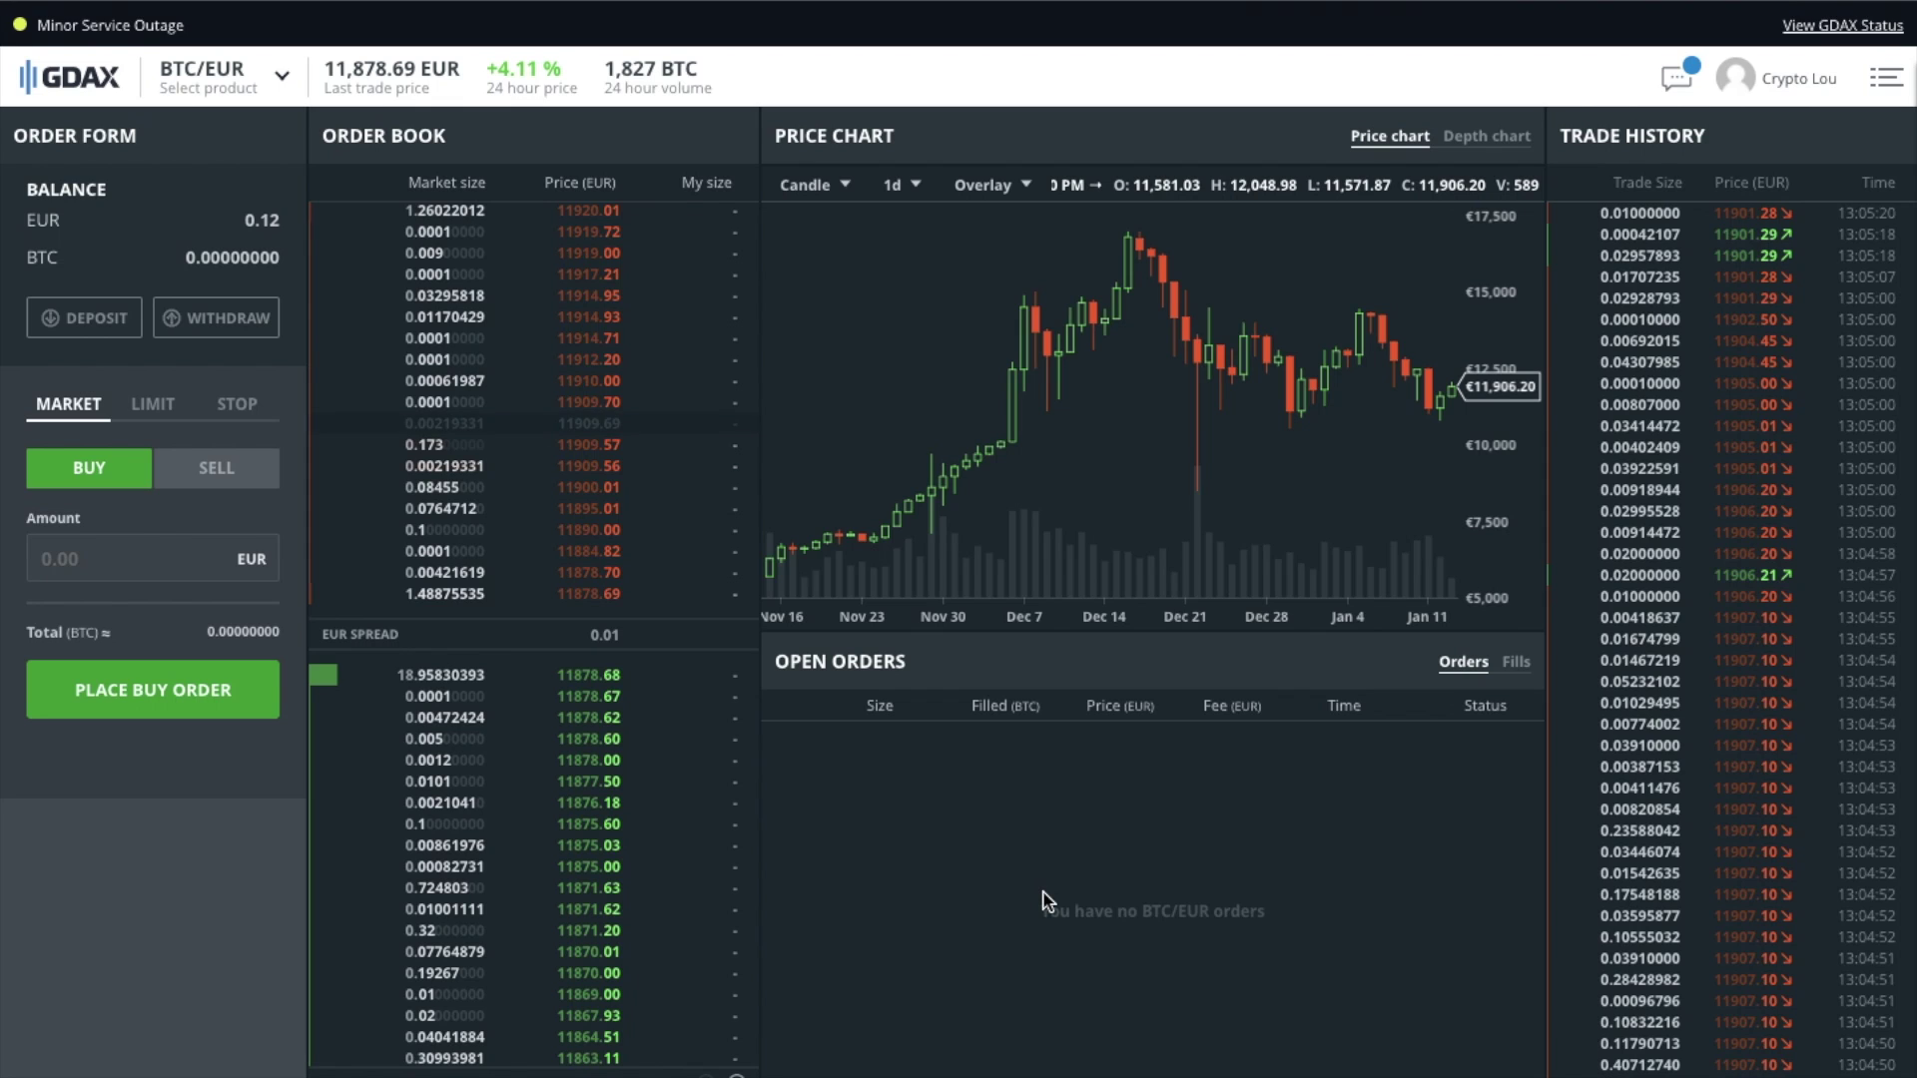